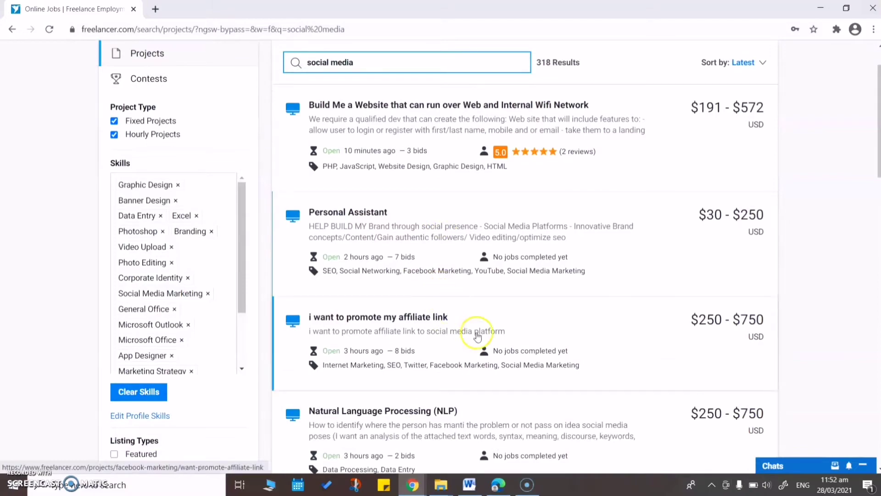
- Look through the first page of project results for the "social media" search, comparing their descriptions, skills and budgets
scroll(477, 334, "down", 3)
scroll(489, 350, "down", 4)
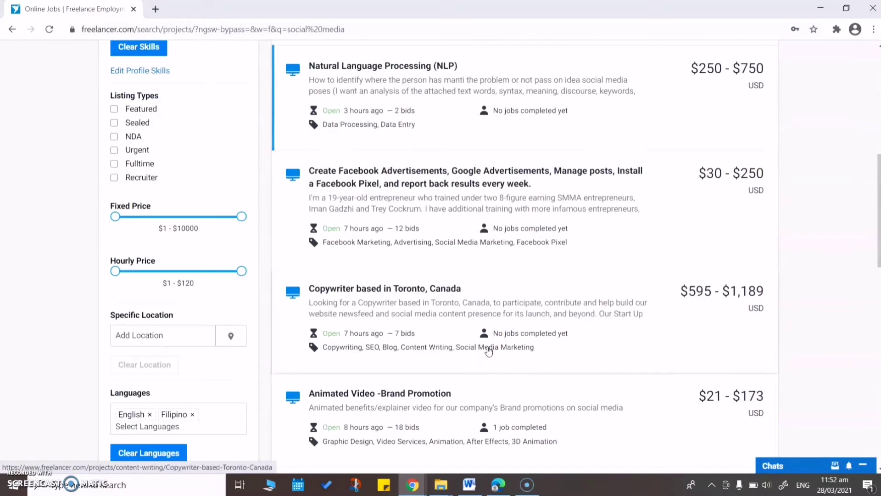
scroll(477, 390, "down", 6)
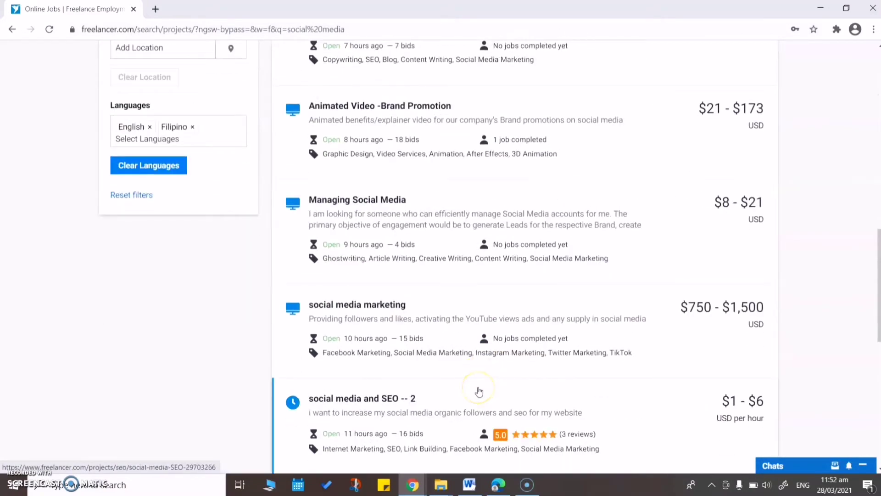
scroll(478, 392, "up", 12)
scroll(442, 315, "down", 15)
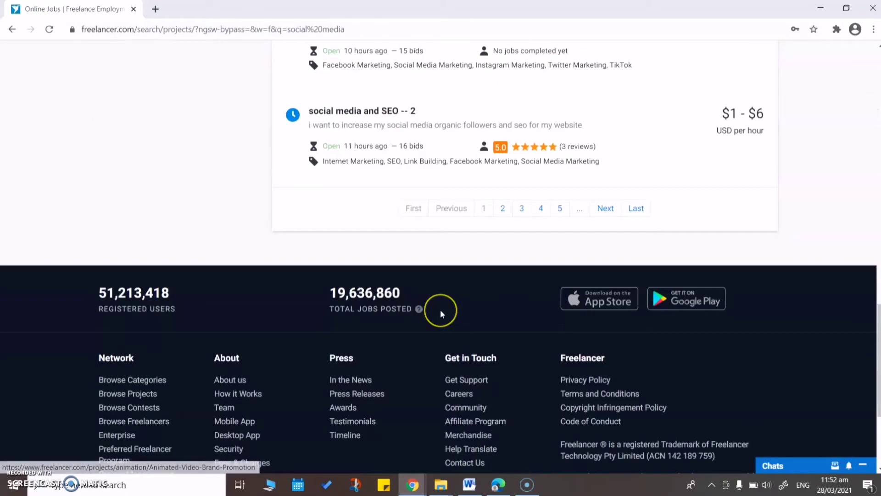
scroll(441, 314, "up", 6)
scroll(413, 284, "up", 8)
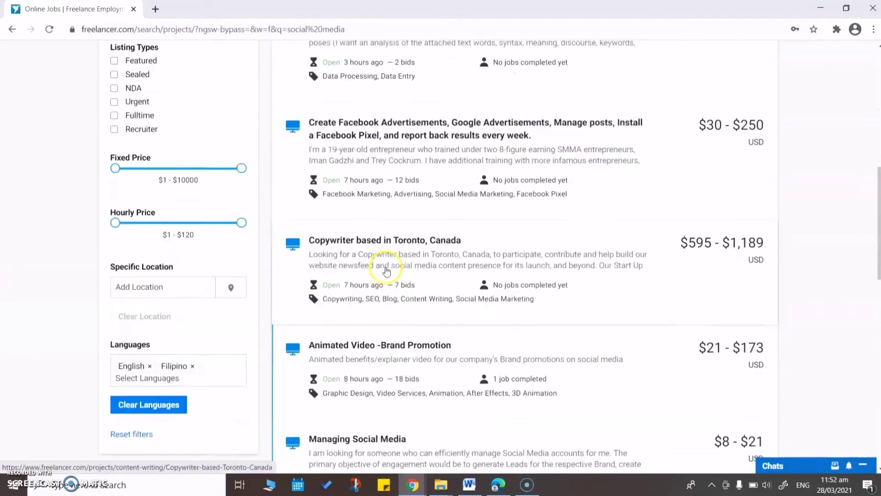
- Replace the project search term with "instagram"
left_click_drag(379, 121, 297, 120)
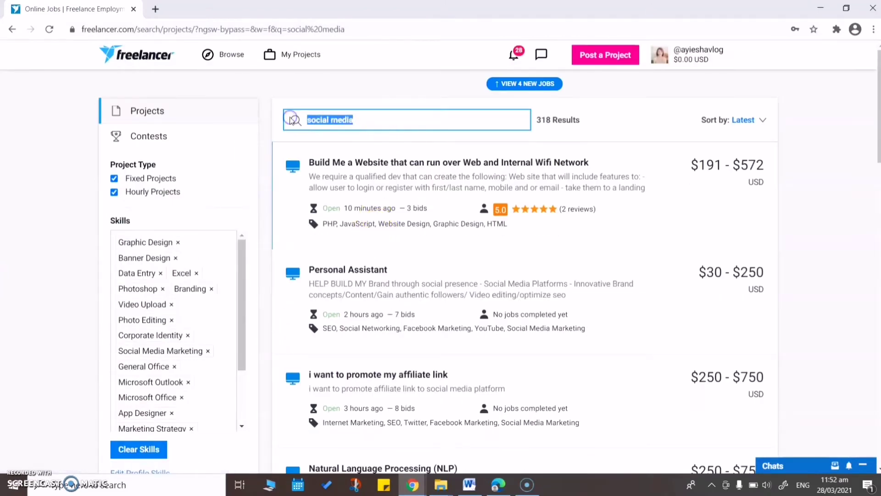
type("instagr")
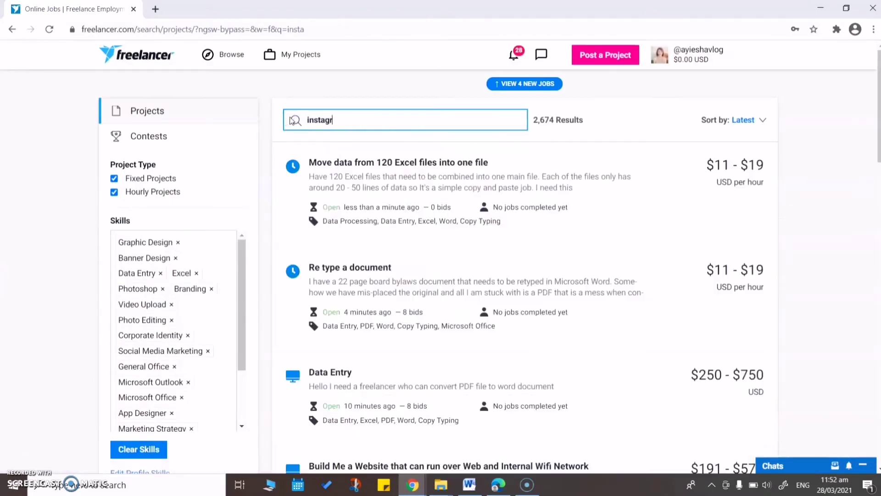
type("am")
left_click(298, 110)
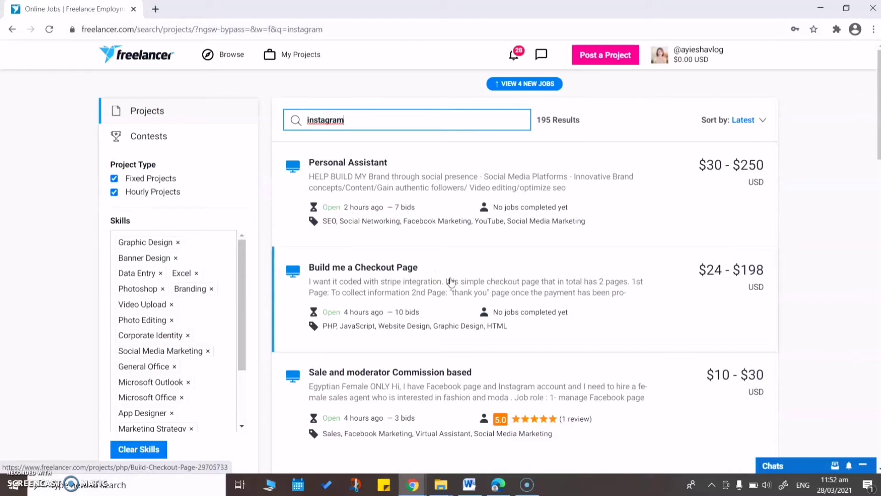
- Browse the Instagram project results, go to page 2 and open the "Social Media Marketing" project for the dental clinic
scroll(451, 282, "down", 3)
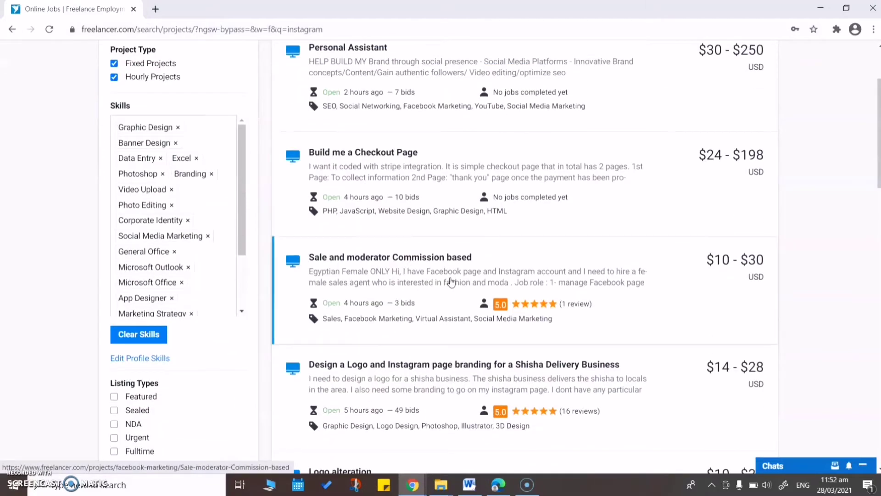
scroll(451, 281, "down", 7)
scroll(451, 282, "down", 3)
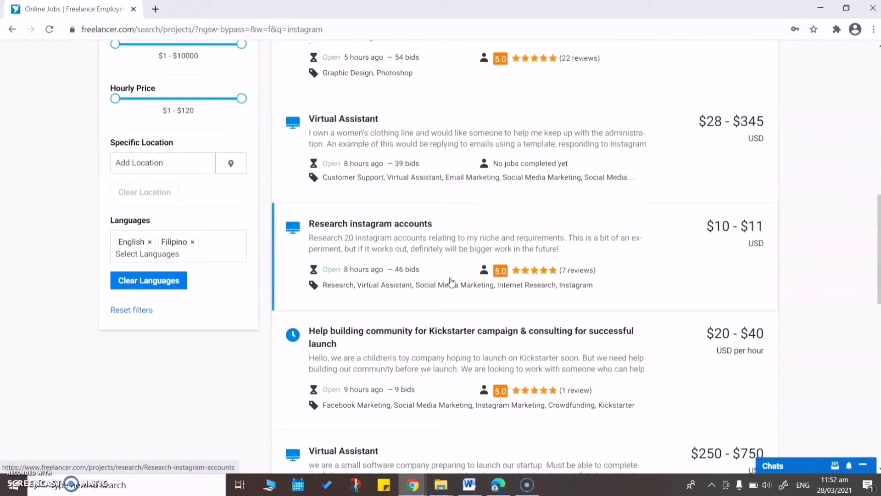
scroll(451, 281, "down", 3)
scroll(451, 282, "down", 6)
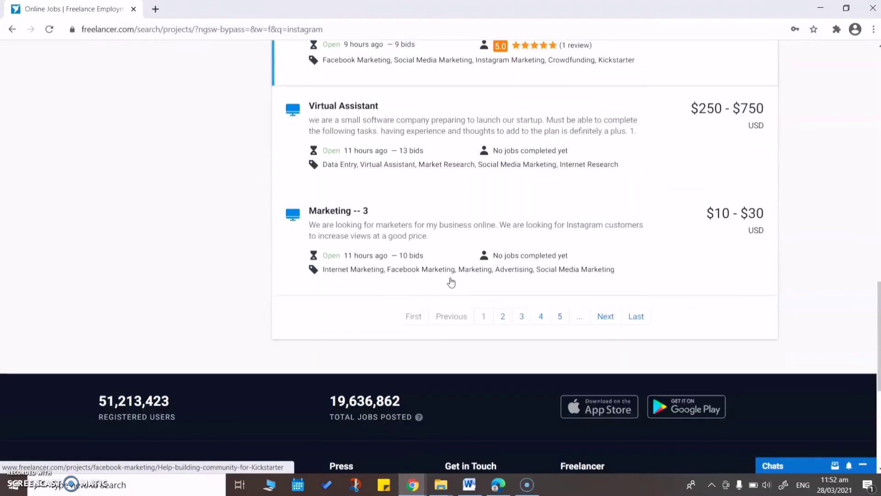
left_click(503, 316)
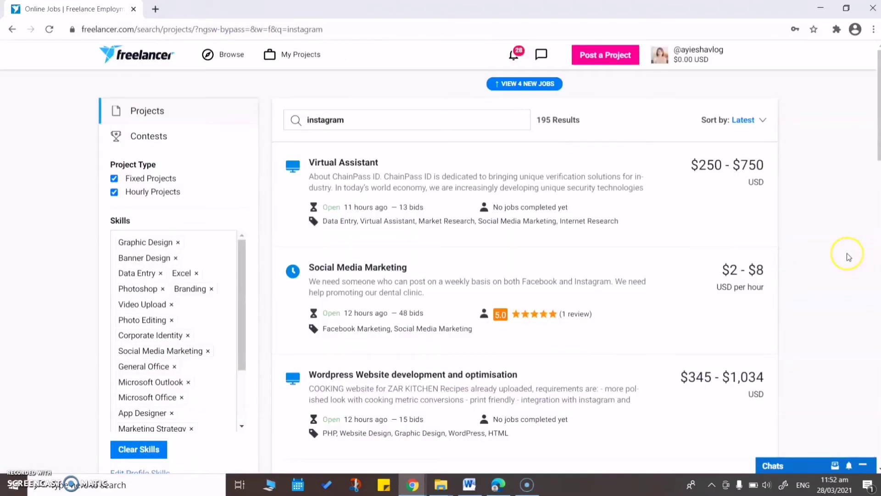
left_click(399, 272)
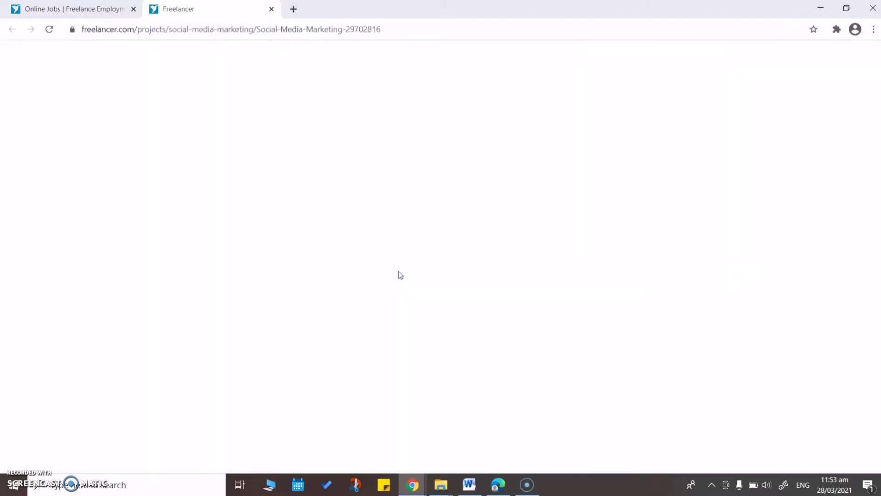
- Switch to the Word document and copy the Social Media Manager cover letter from "Good day!" to "Thank you & God Bless!"
left_click(469, 484)
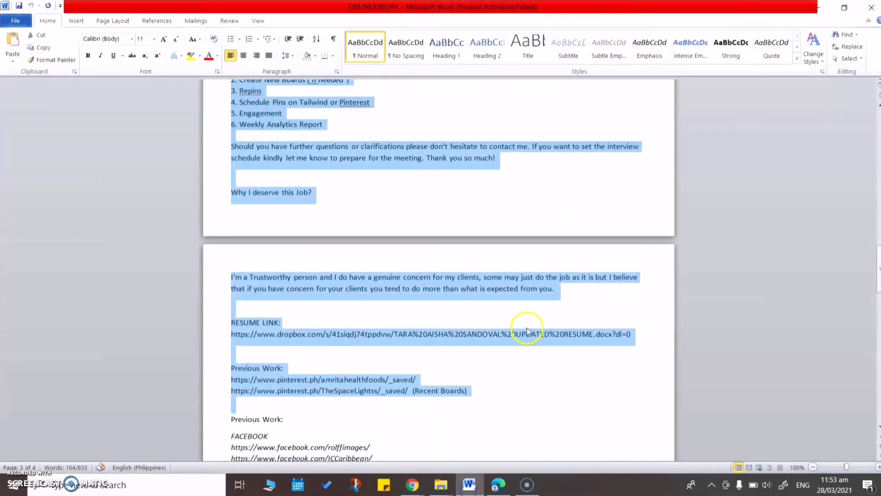
left_click(505, 399)
scroll(505, 399, "down", 4)
scroll(508, 379, "up", 10)
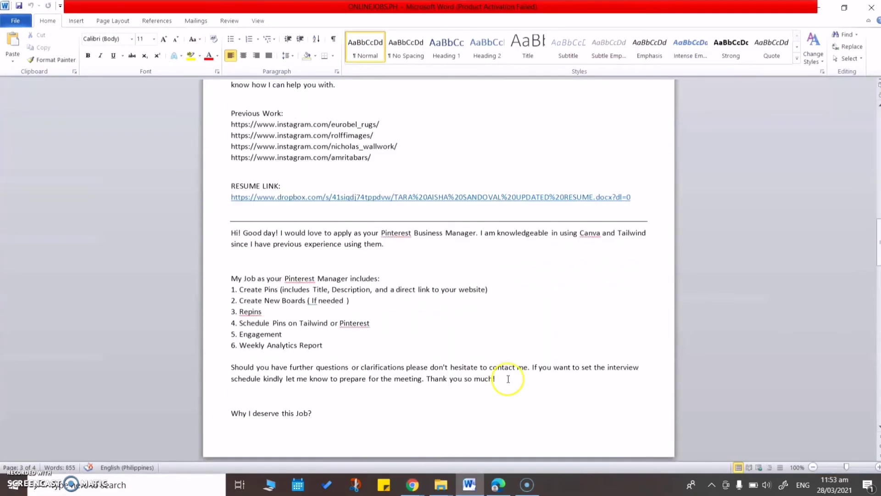
scroll(508, 379, "up", 15)
scroll(508, 381, "down", 7)
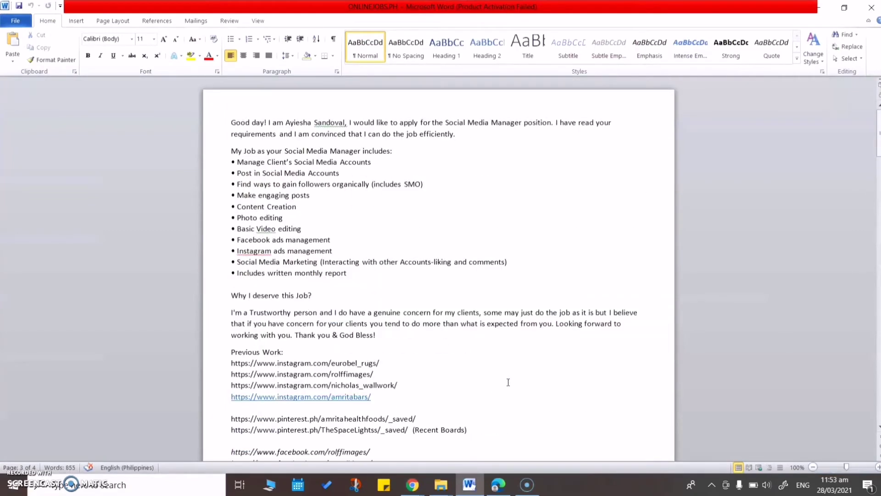
left_click(234, 118)
left_click_drag(232, 118, 478, 346)
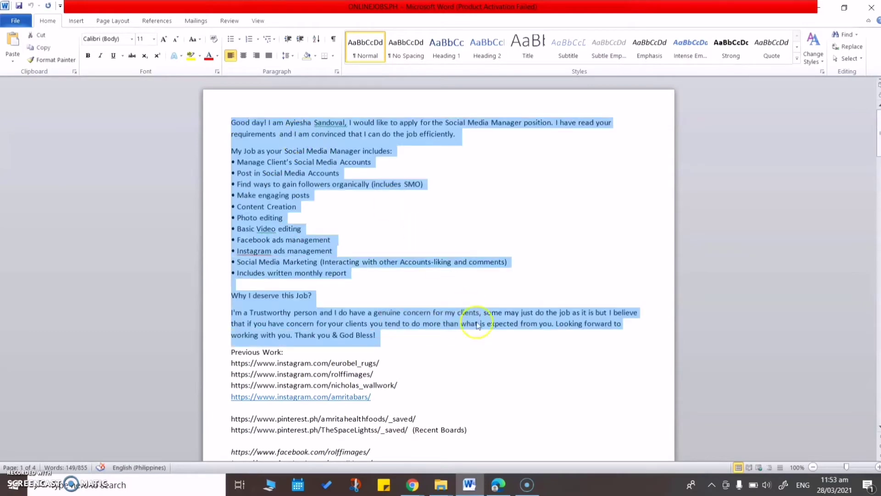
left_click(821, 7)
- Return to the project page in Chrome and set the bid's hourly rate to 7 USD
left_click(351, 248)
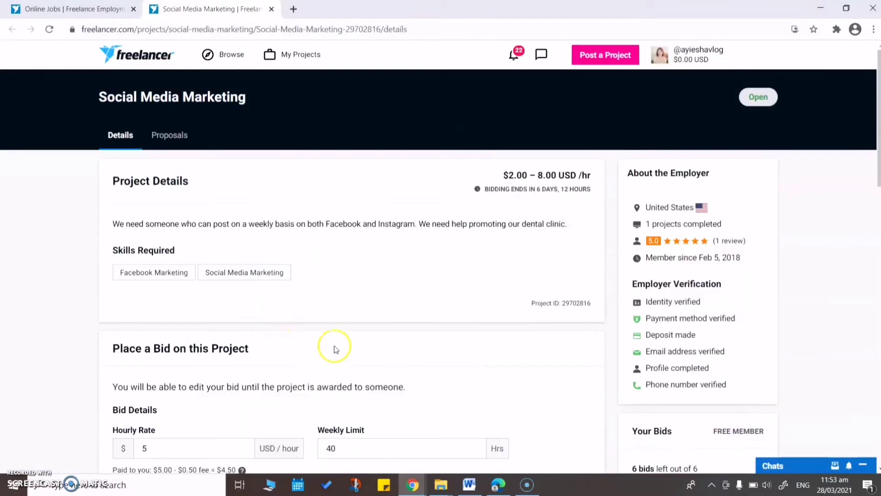
scroll(337, 294, "down", 5)
left_click(195, 217)
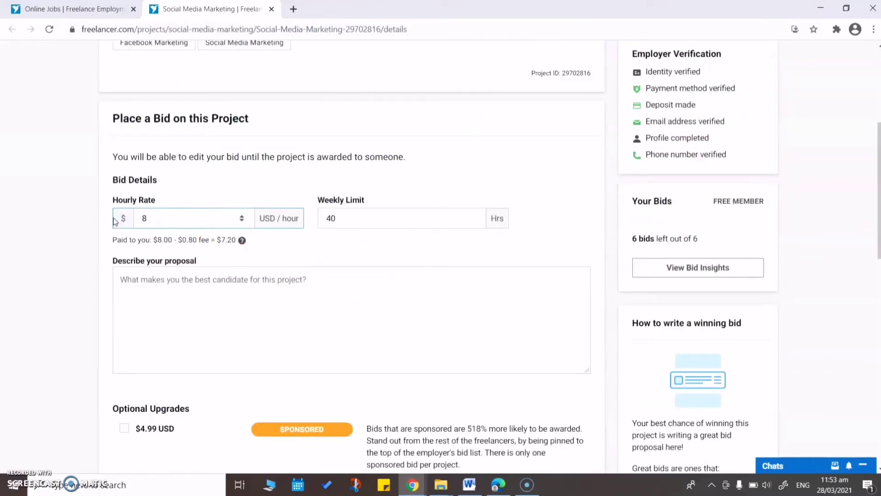
key("BackSpace")
type("7")
left_click(144, 301)
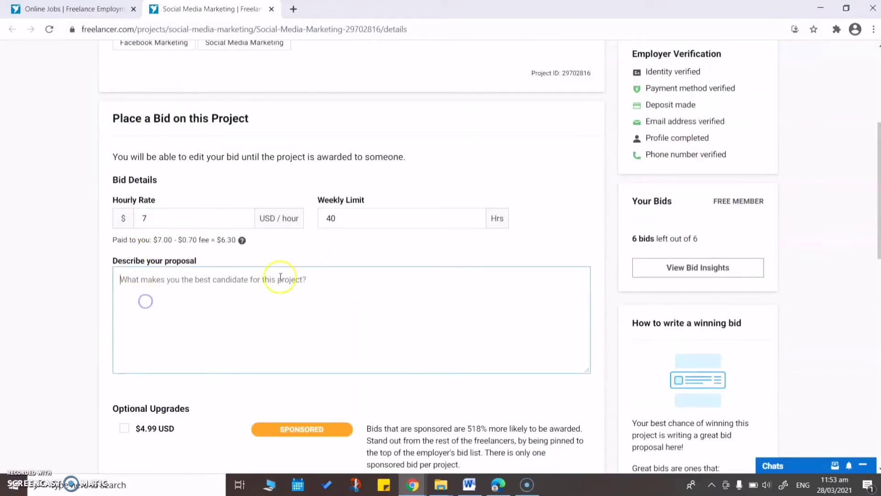
- Set the bid's weekly limit to 20 hours
left_click(505, 227)
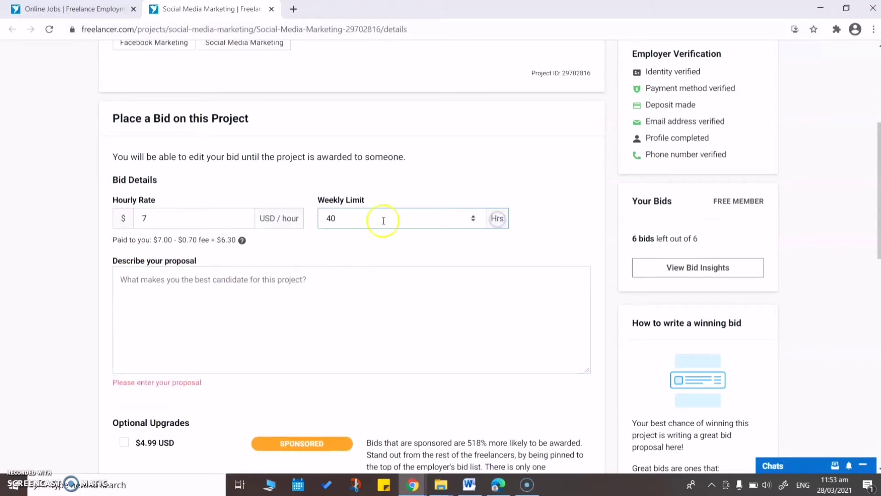
key("BackSpace")
key("BackSpace")
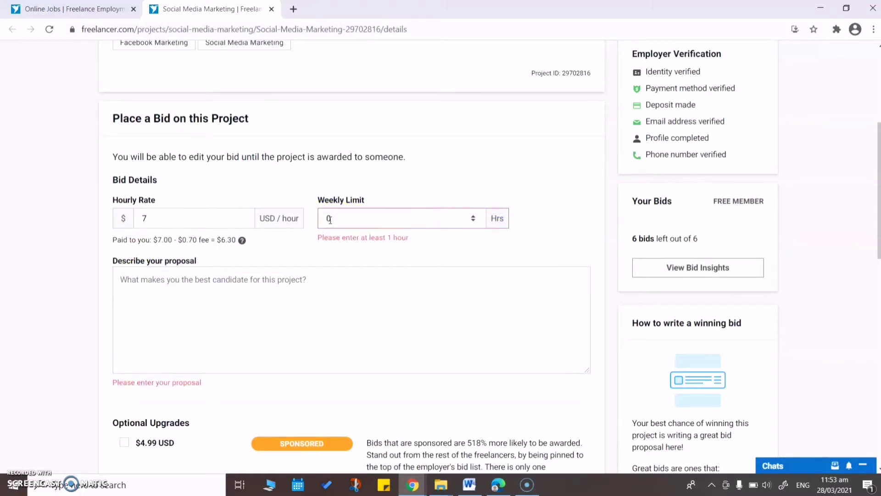
type("20")
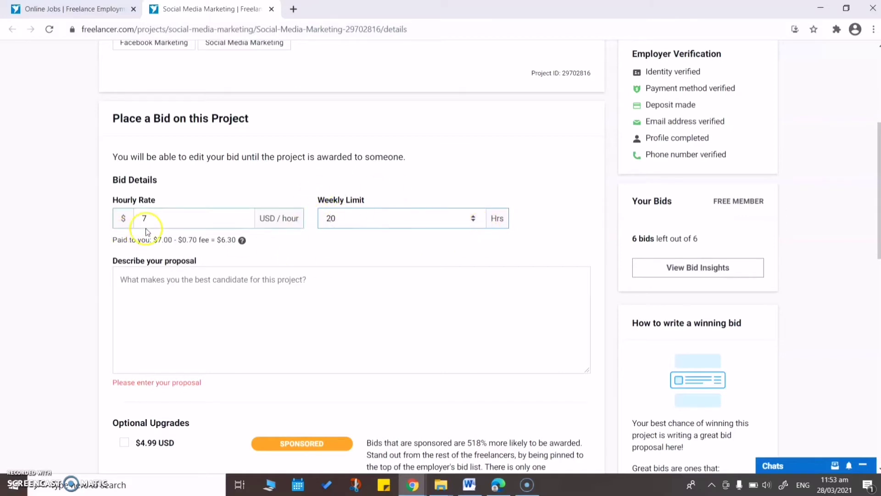
- Paste the copied cover letter as the bid proposal and insert a blank line after its opening paragraph
left_click(289, 325)
key("ctrl+v")
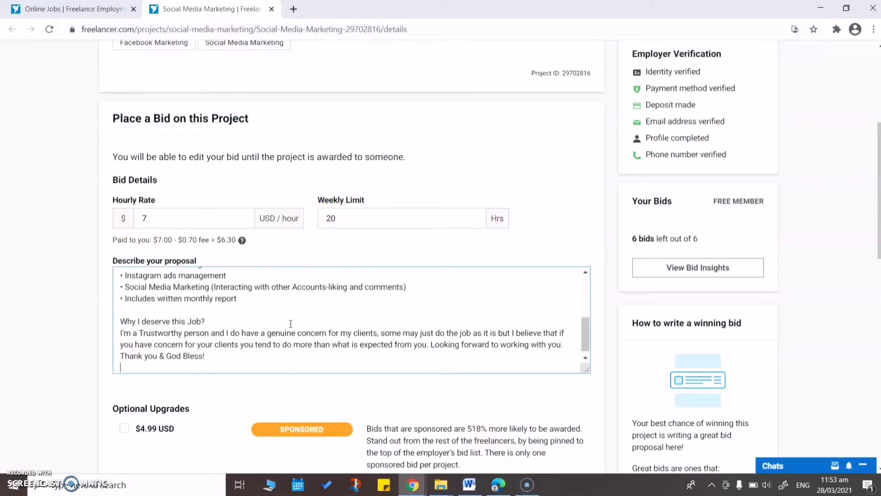
scroll(292, 327, "up", 5)
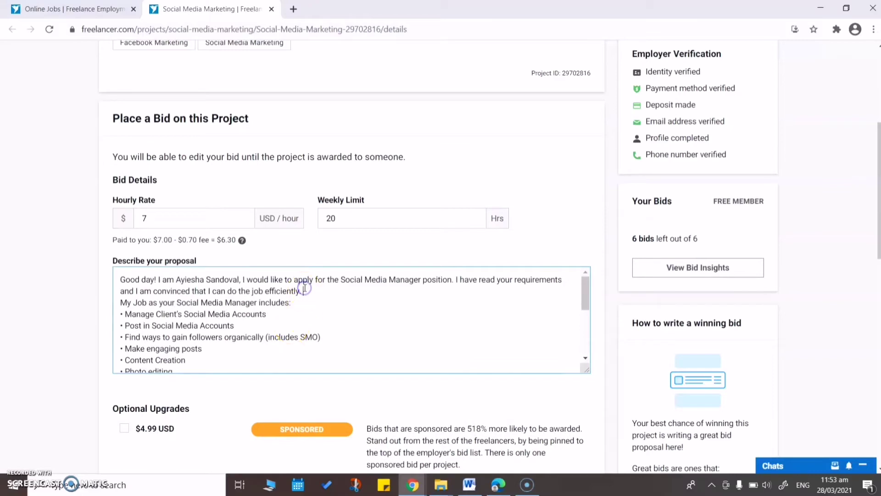
key("Return")
- Review the project details and the employer's verification, and close the recruiter's chat message
scroll(330, 311, "up", 4)
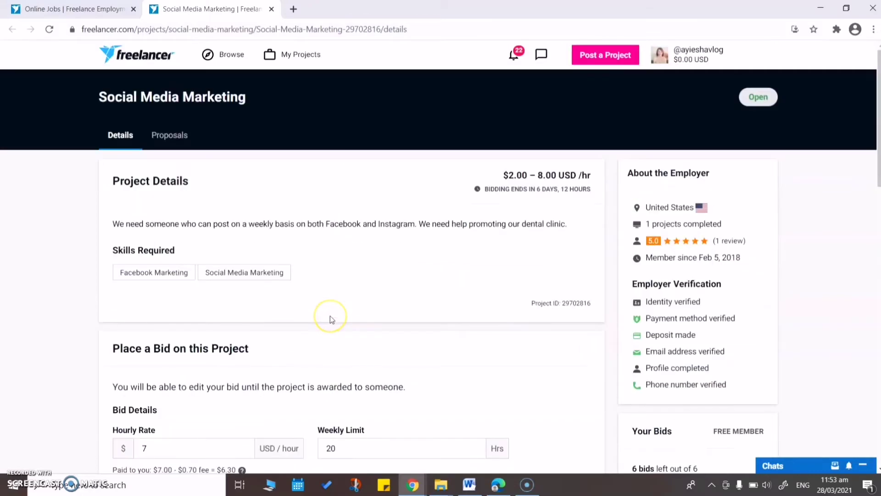
scroll(330, 316, "up", 1)
mouse_move(639, 333)
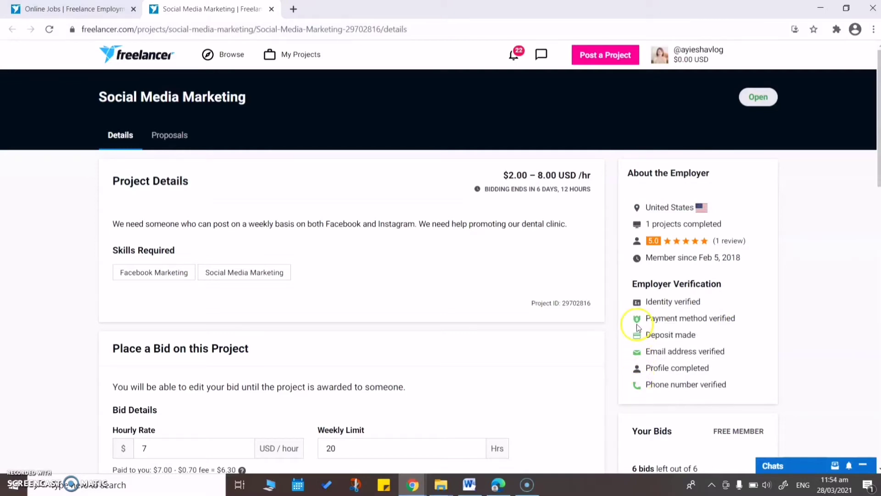
mouse_move(637, 368)
scroll(789, 338, "down", 3)
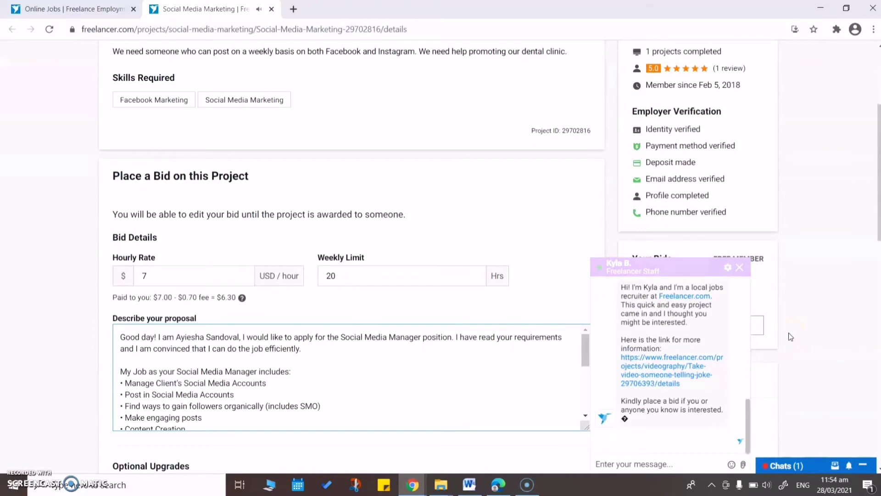
left_click(739, 268)
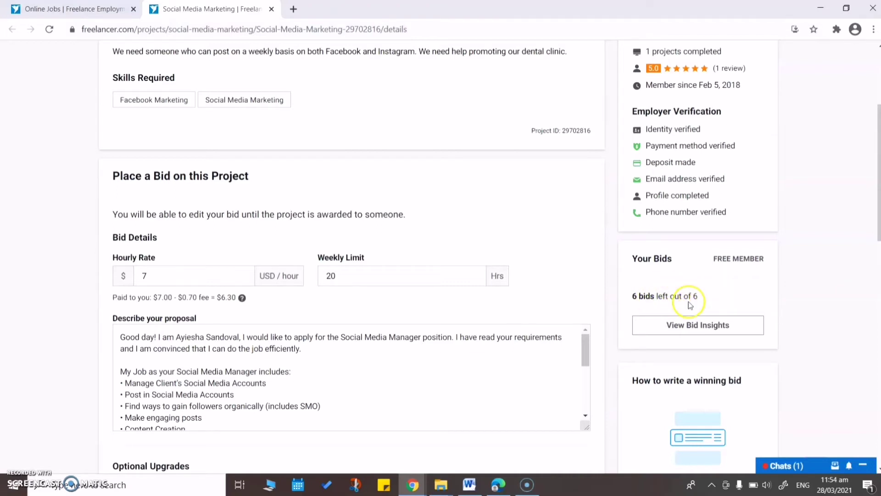
- Review the rest of the bid page, including the remaining bids, optional upgrades, winning-bid advice and the completed bid details
scroll(830, 351, "down", 4)
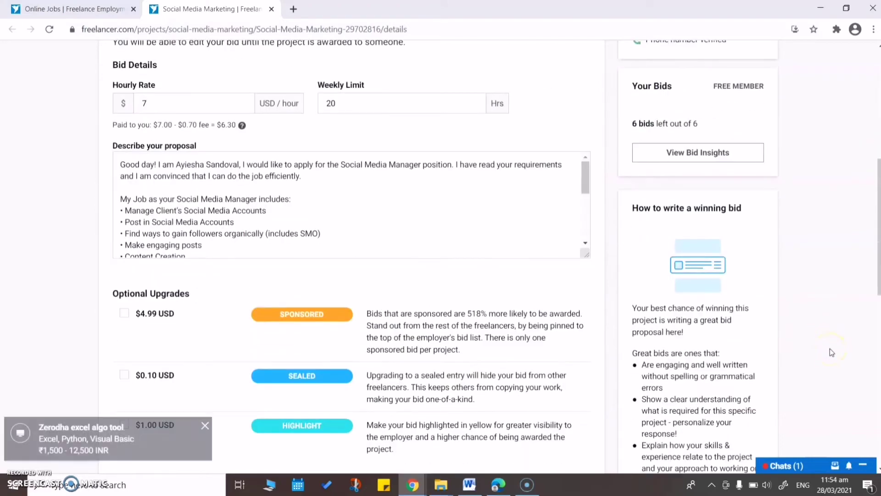
scroll(829, 352, "down", 5)
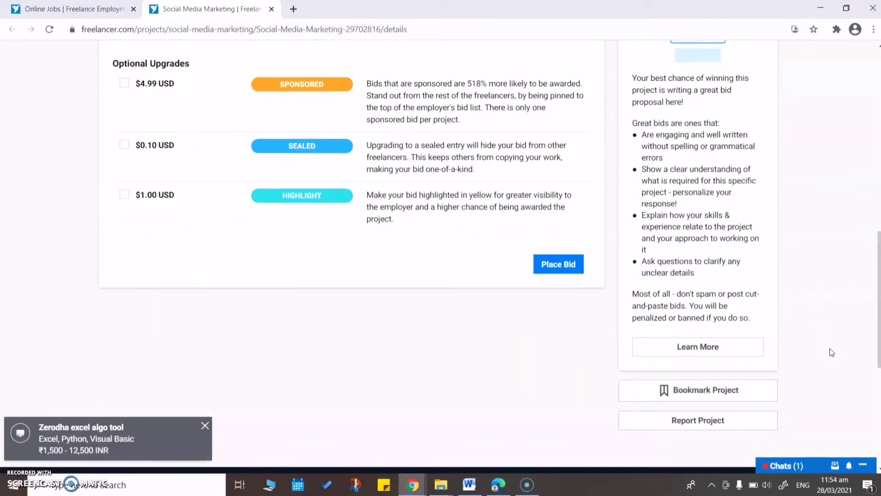
scroll(830, 352, "down", 2)
scroll(830, 352, "up", 1)
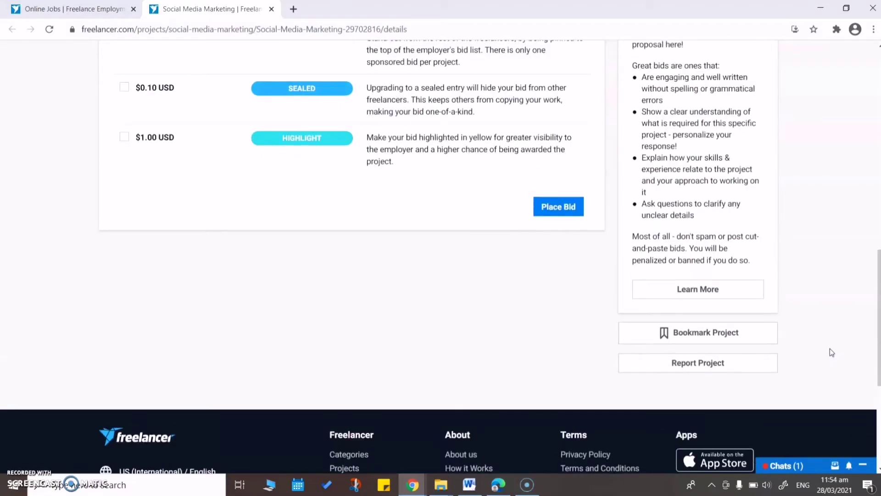
scroll(679, 340, "up", 15)
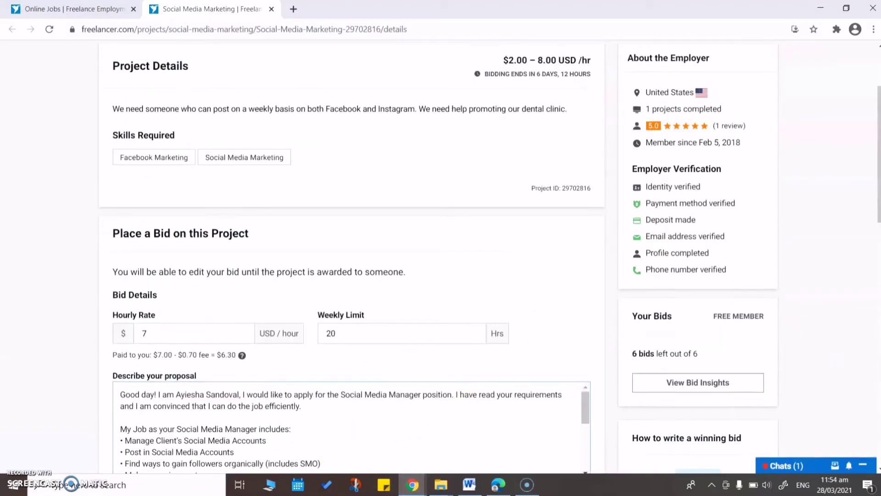
scroll(844, 314, "down", 15)
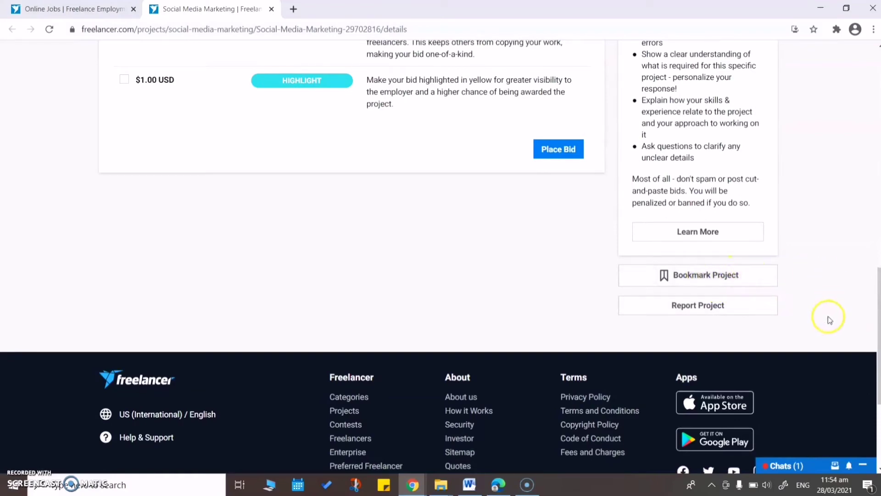
scroll(828, 319, "up", 1)
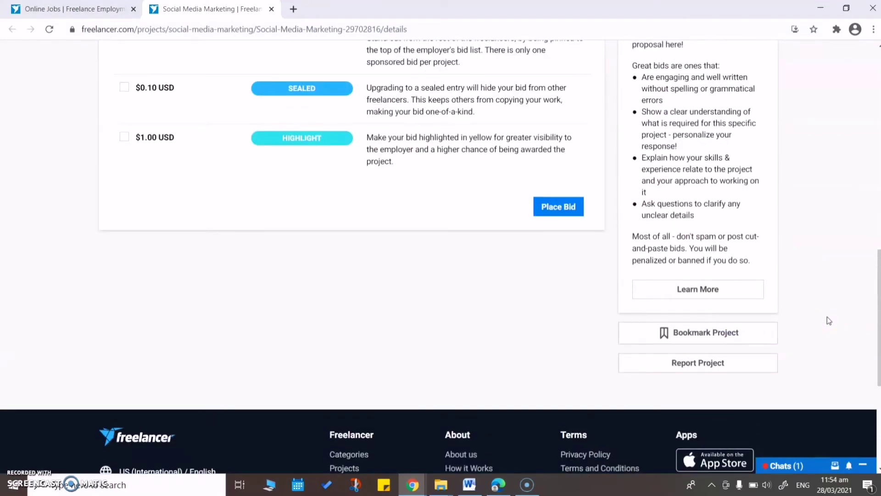
scroll(828, 318, "up", 7)
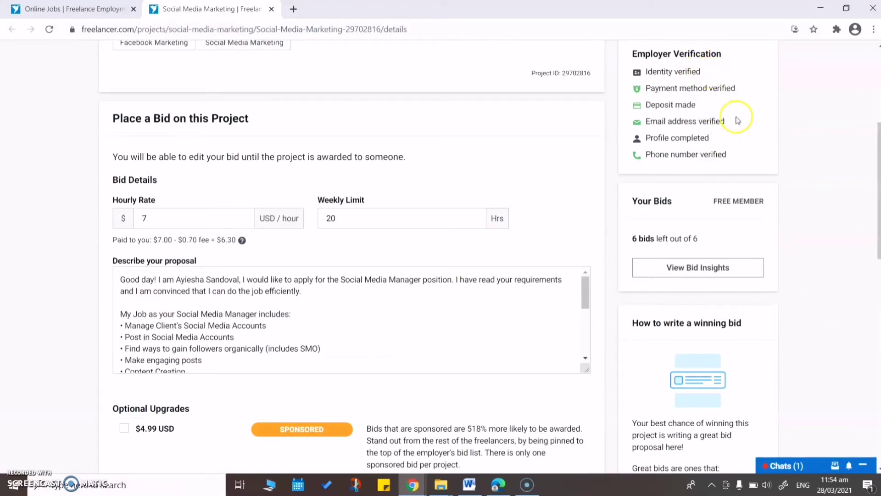
- Look over the employer details, bidding advice and completed bid form once more, and place the bid on the Social Media Marketing project
scroll(737, 120, "up", 3)
scroll(799, 331, "down", 2)
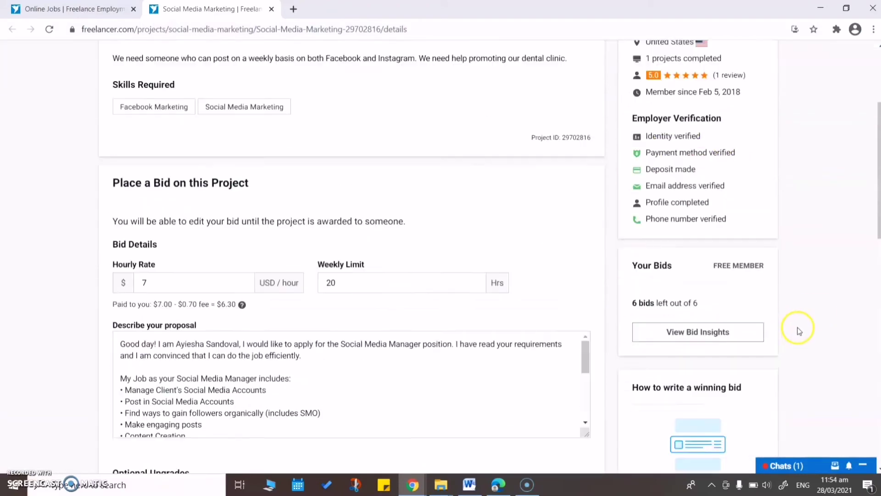
scroll(799, 330, "down", 11)
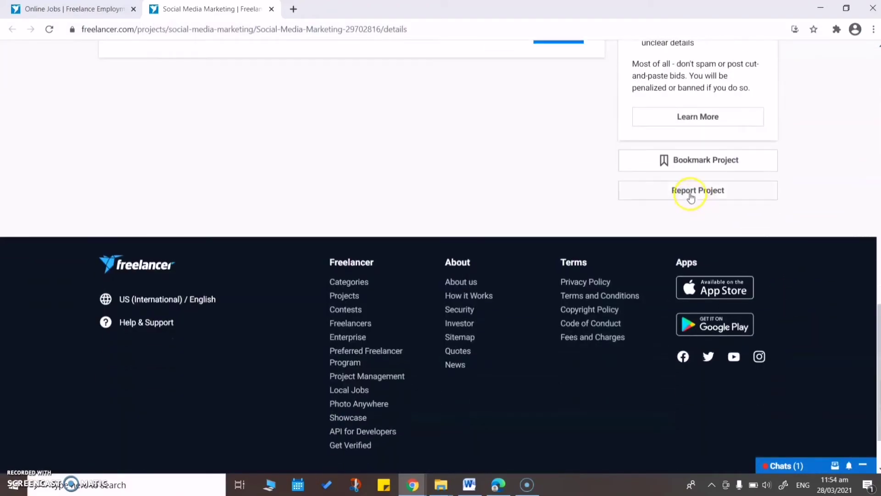
scroll(850, 198, "up", 8)
scroll(849, 197, "down", 7)
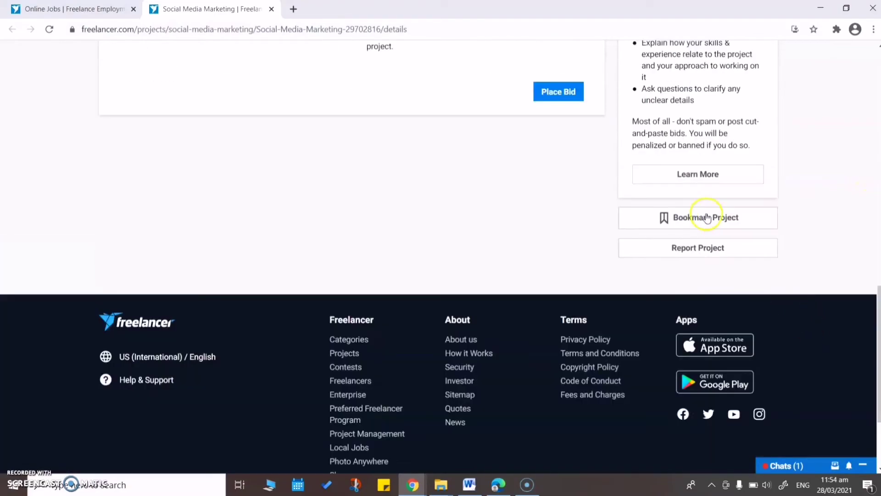
scroll(836, 215, "up", 12)
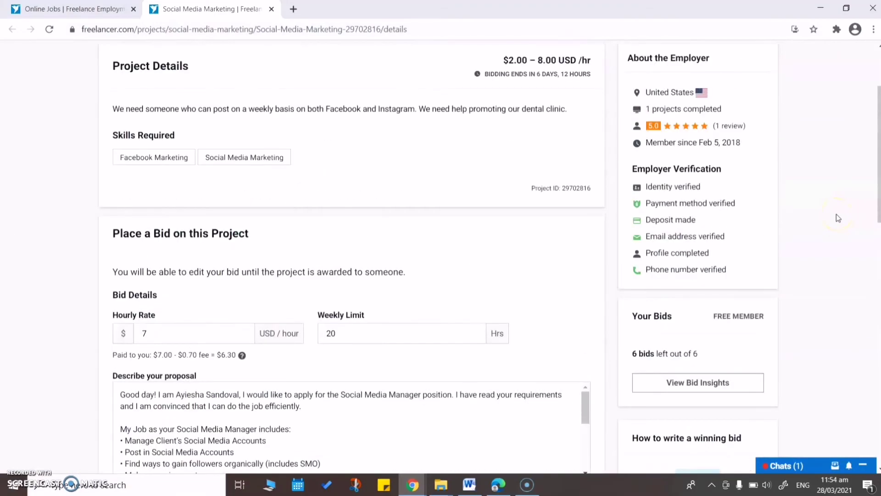
scroll(836, 218, "down", 3)
scroll(207, 235, "down", 8)
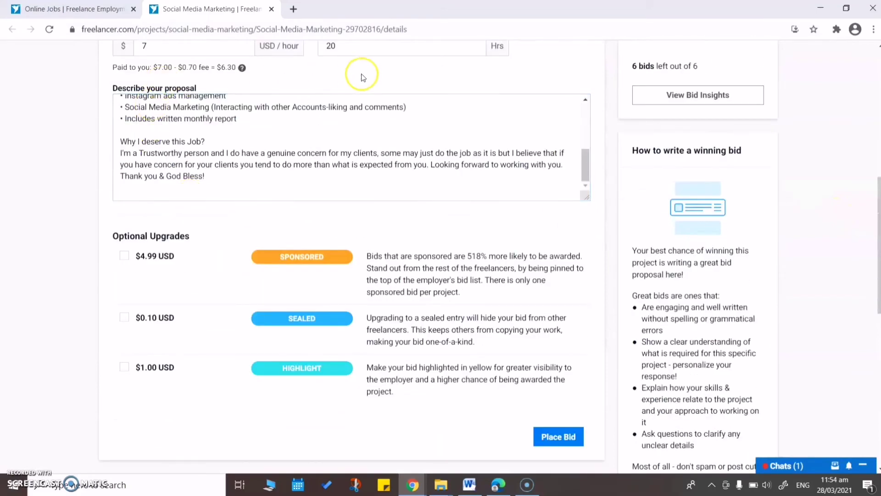
scroll(370, 83, "up", 6)
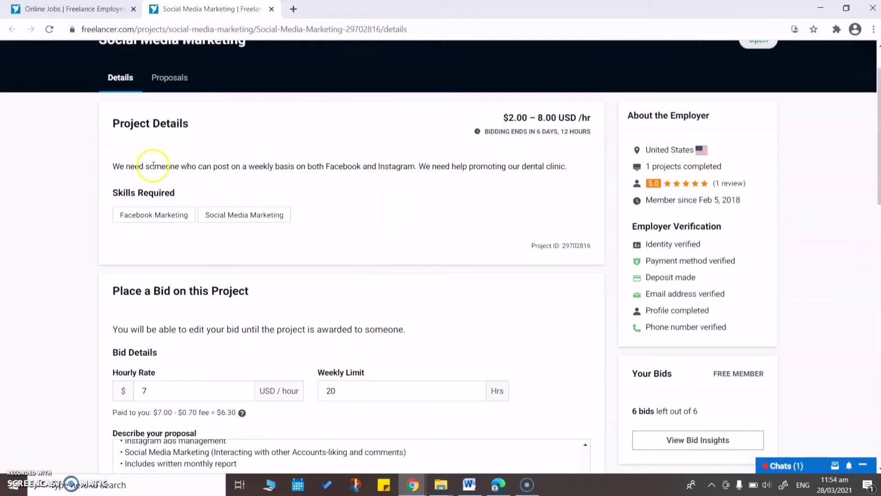
scroll(426, 252, "down", 7)
left_click(560, 379)
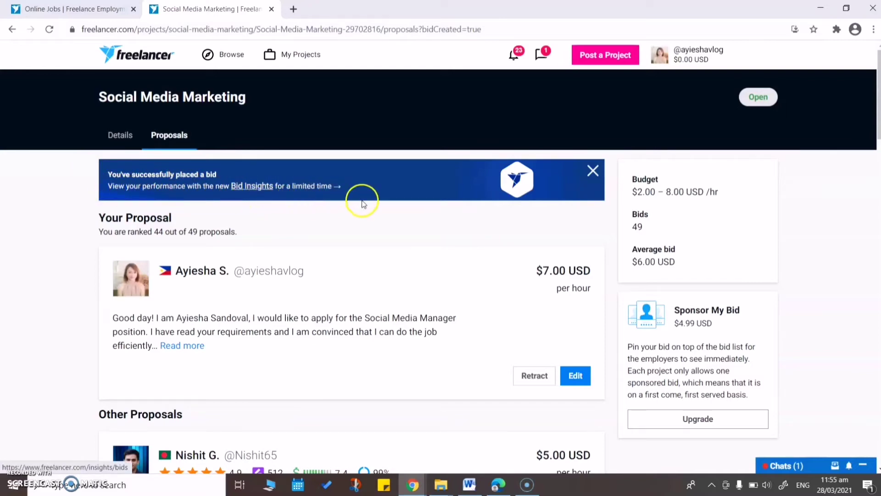
- Open Bid Insights for the placed bid and examine its rank, actions taken, client information and chat explanation
left_click(250, 188)
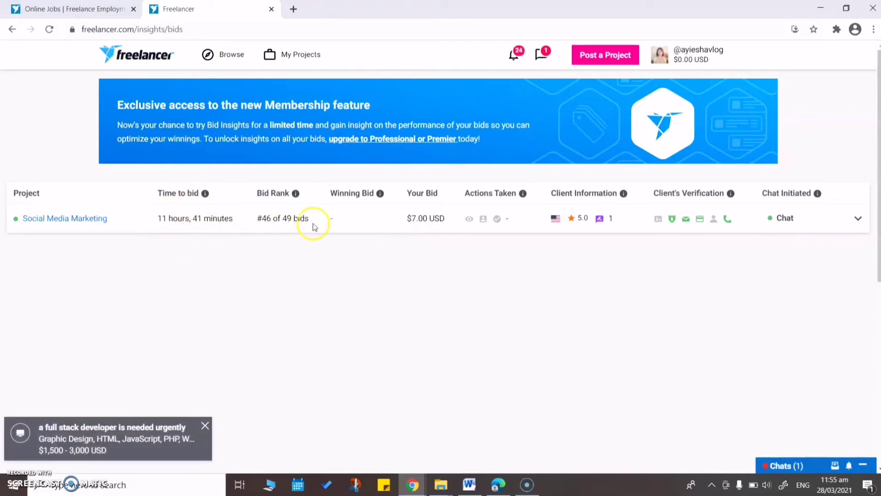
mouse_move(379, 195)
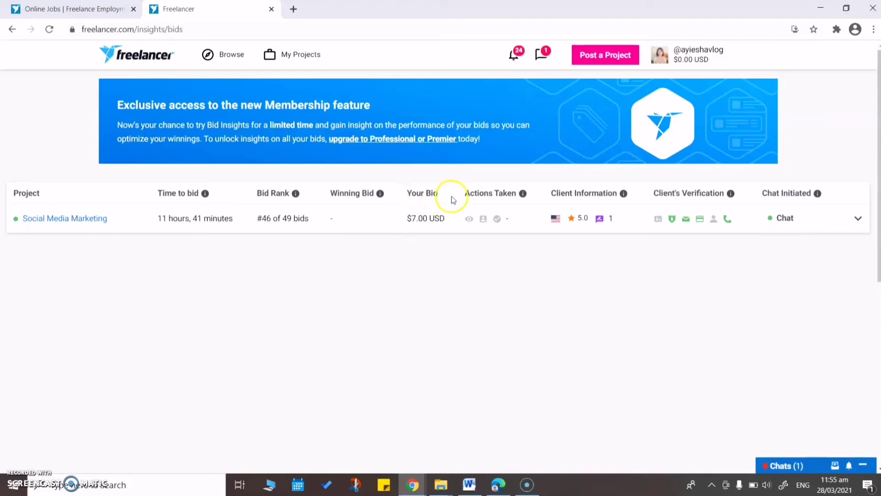
mouse_move(504, 211)
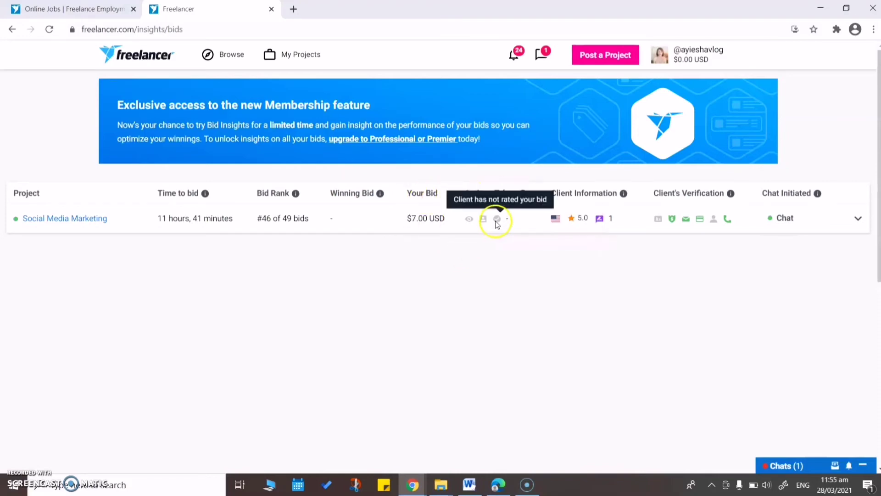
mouse_move(468, 223)
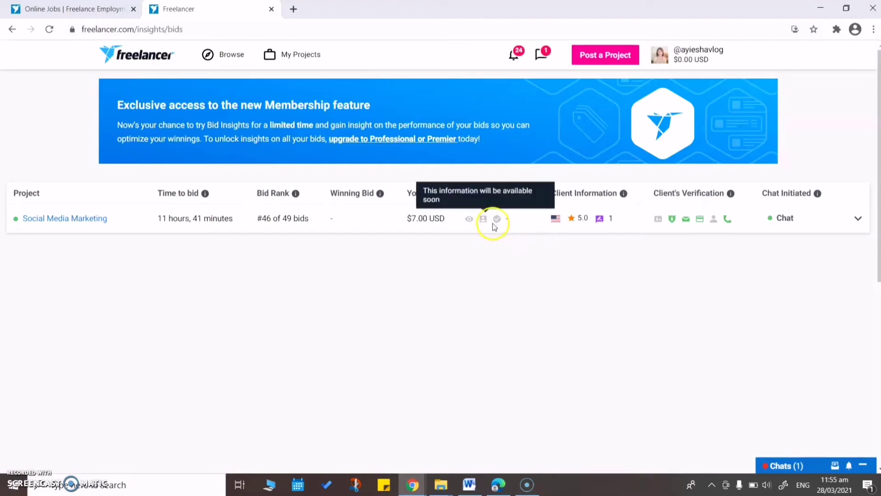
mouse_move(526, 196)
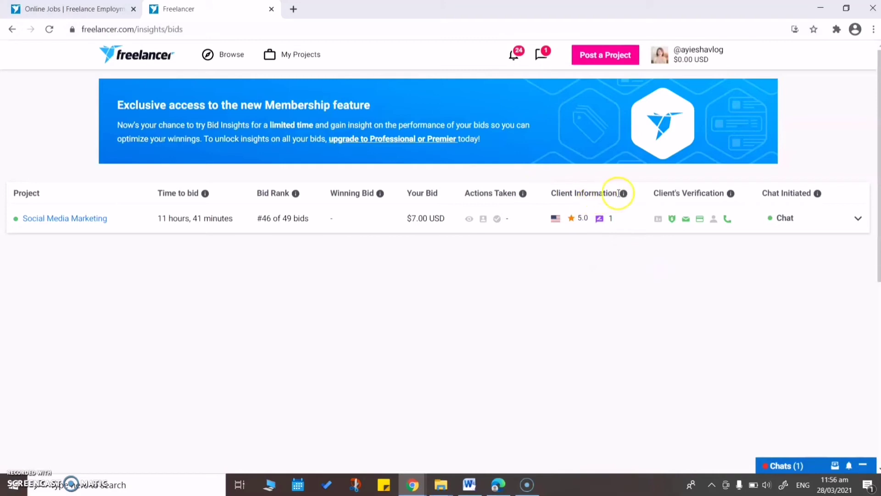
mouse_move(624, 195)
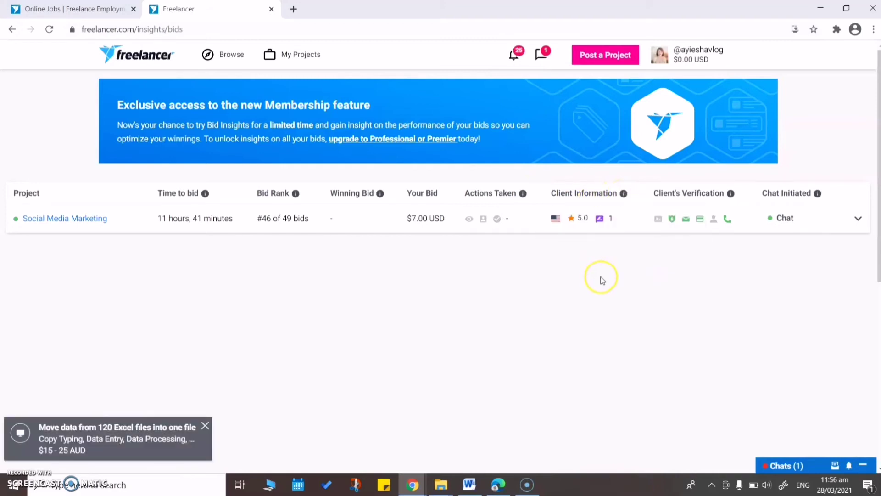
mouse_move(576, 224)
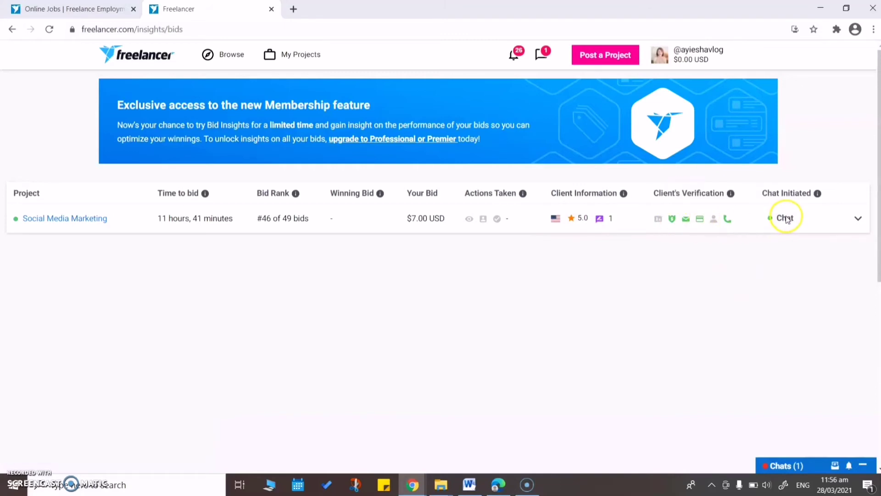
mouse_move(819, 195)
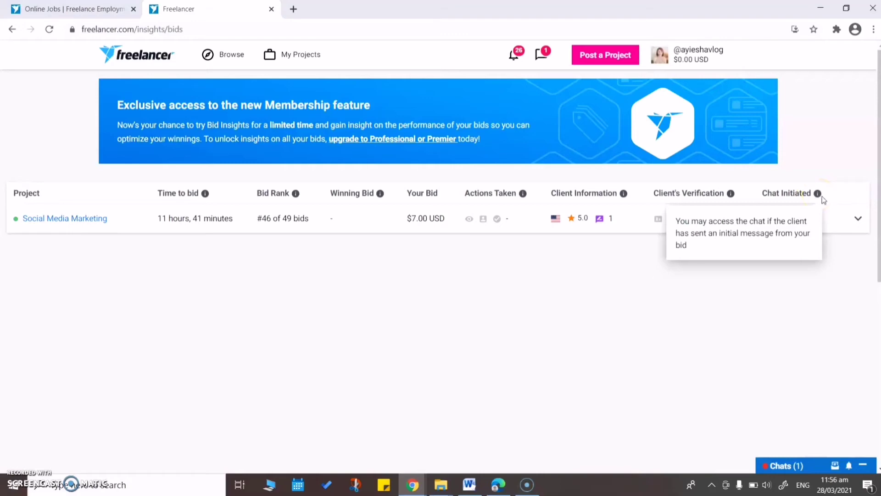
- Expand the Social Media Marketing entry in Bid Insights, read the project description and submitted proposal, and collapse it again
left_click(857, 219)
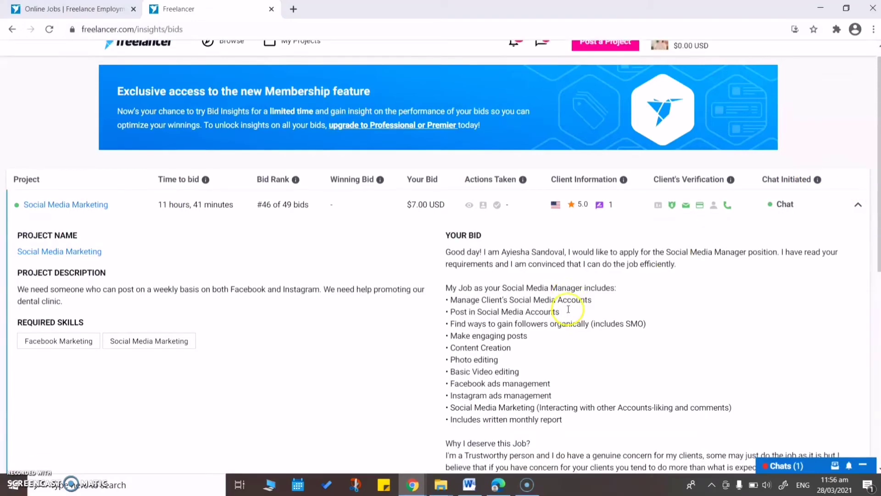
scroll(565, 299, "down", 3)
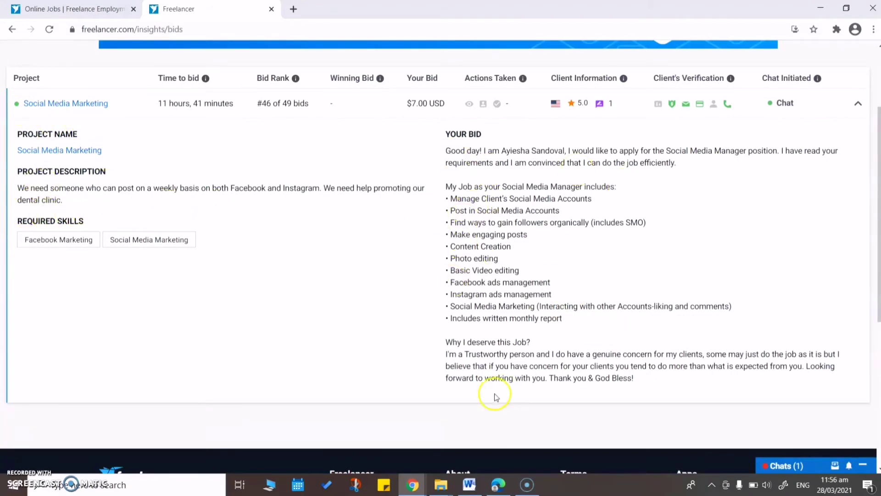
scroll(736, 335, "up", 3)
left_click(858, 217)
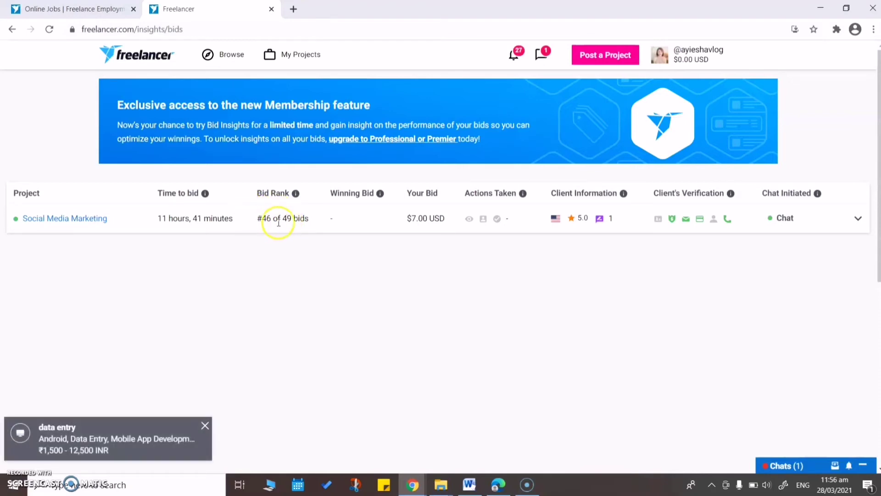
- Open the Social Media Marketing project's proposals and expand the full text of the first competing proposal
left_click(76, 223)
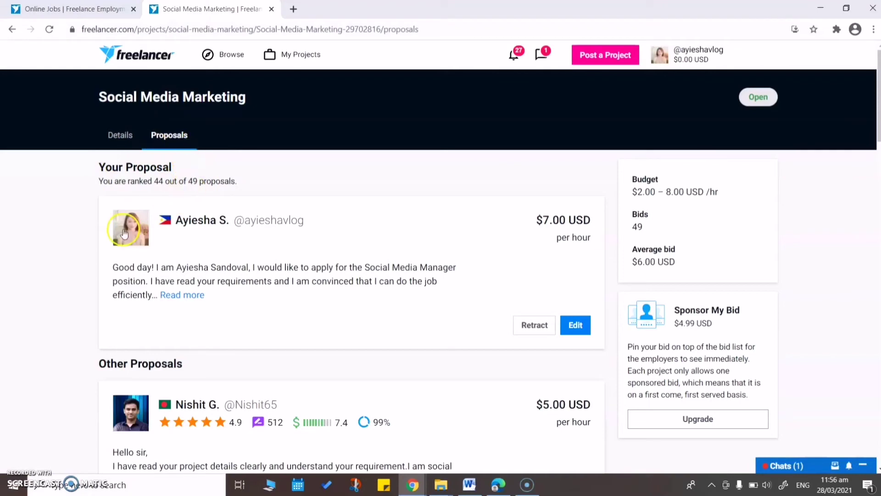
scroll(299, 320, "down", 2)
scroll(422, 295, "down", 2)
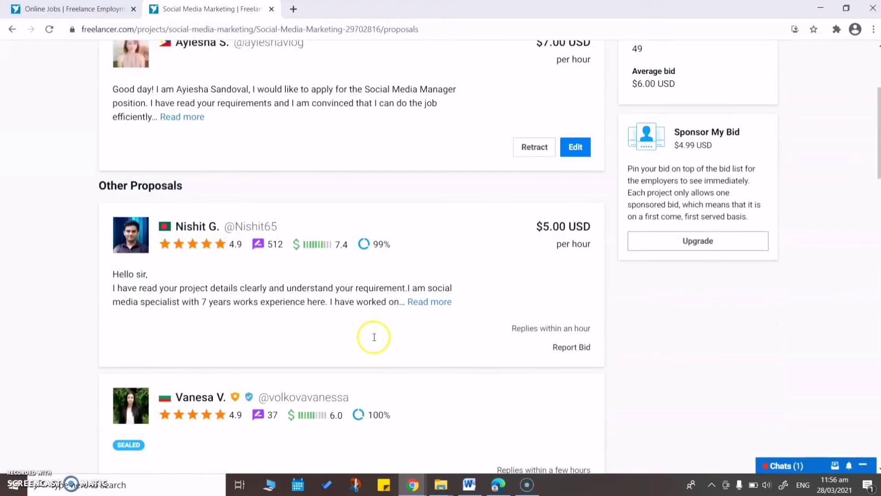
left_click(438, 250)
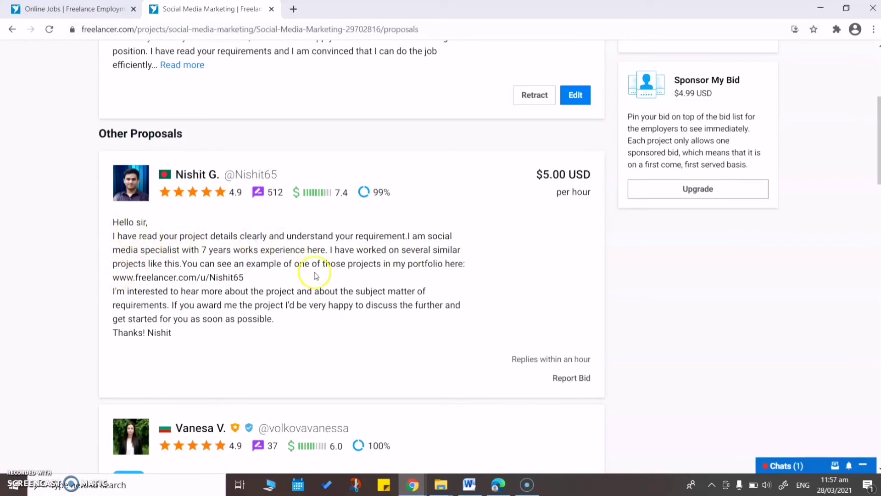
- Check the sealed competing proposal, and expand and read the full $2.00 per hour proposal about social media platforms promotions
scroll(220, 349, "down", 5)
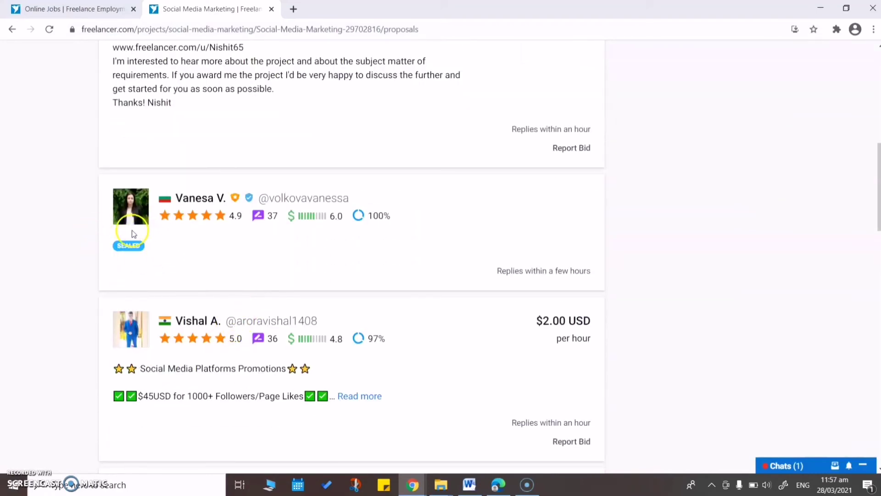
scroll(422, 257, "down", 3)
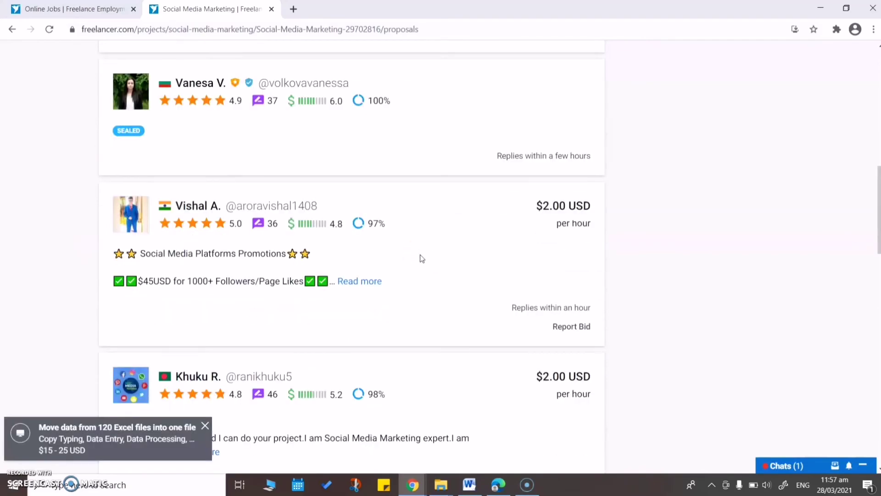
left_click(358, 281)
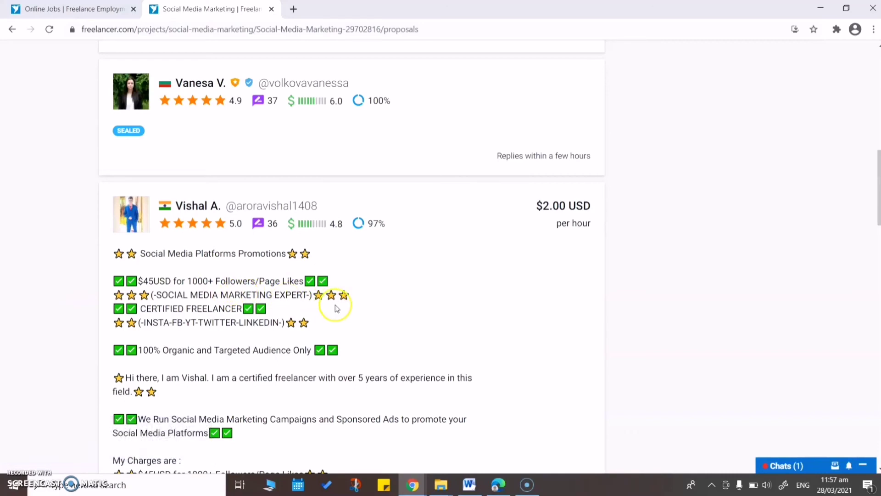
scroll(368, 291, "down", 1)
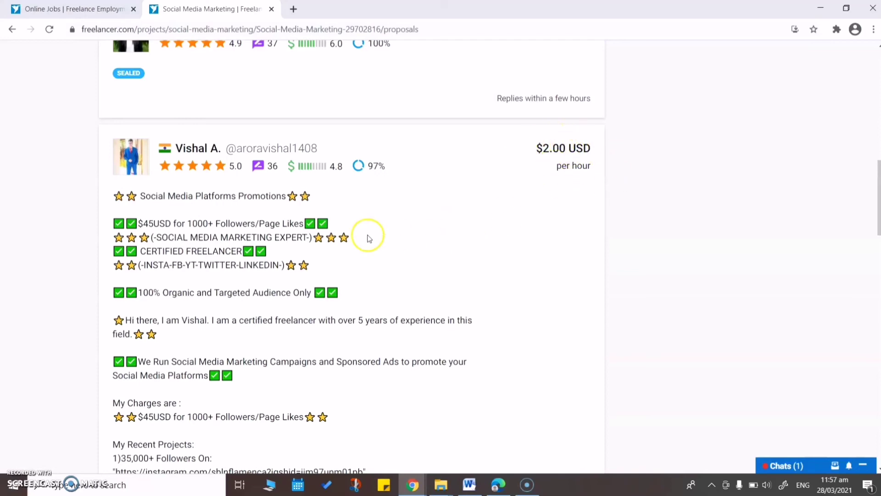
scroll(371, 257, "down", 2)
scroll(404, 294, "down", 4)
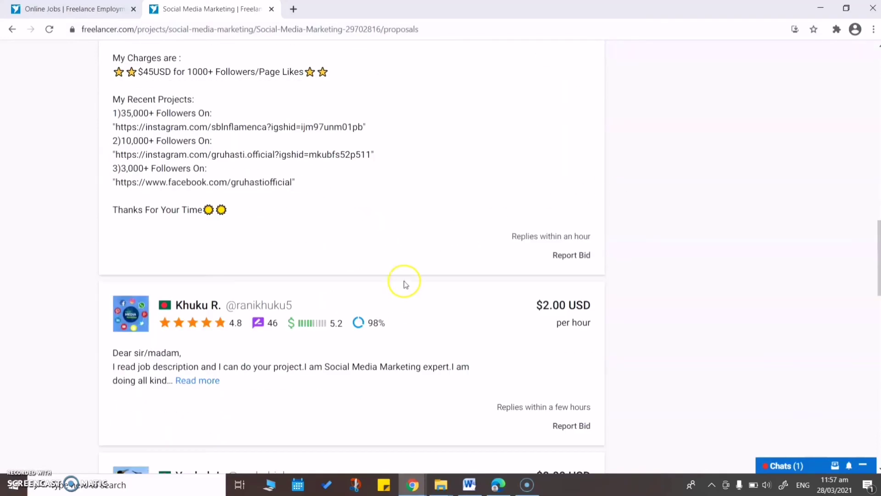
scroll(398, 227, "down", 2)
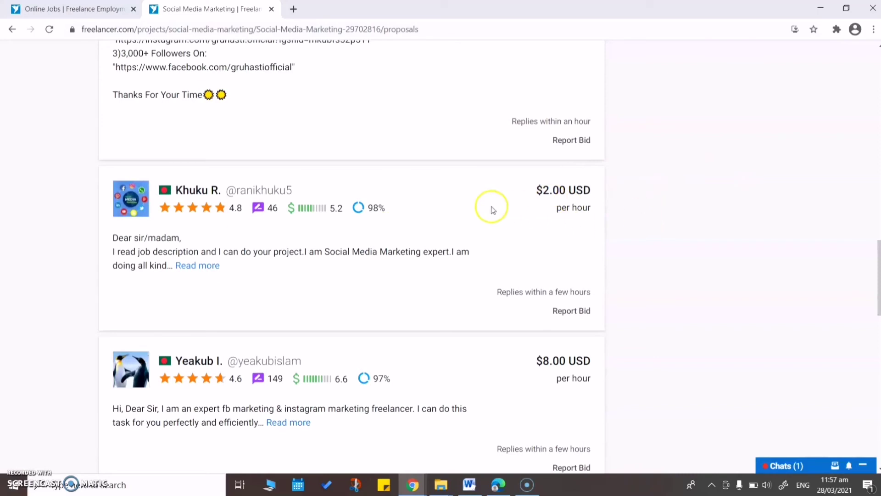
- Expand and read the next two competing proposals, at $2.00 and $8.00 per hour, and skim the rest of the list
left_click(209, 266)
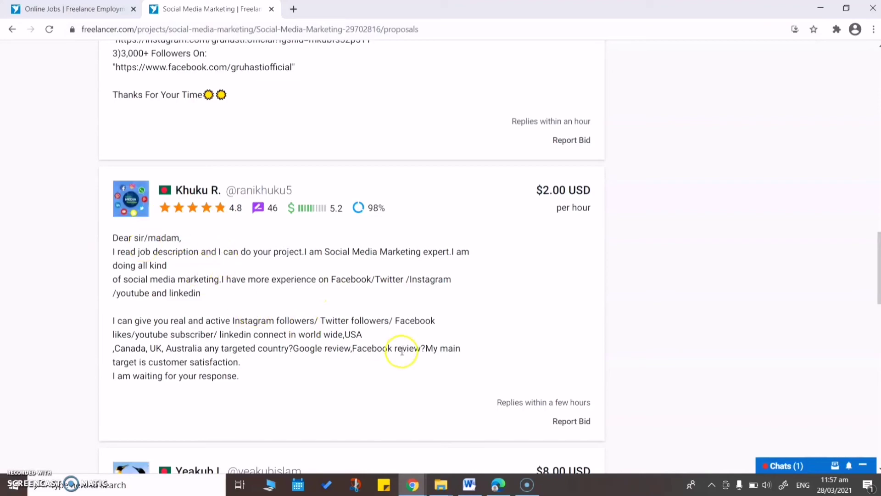
scroll(367, 381, "down", 7)
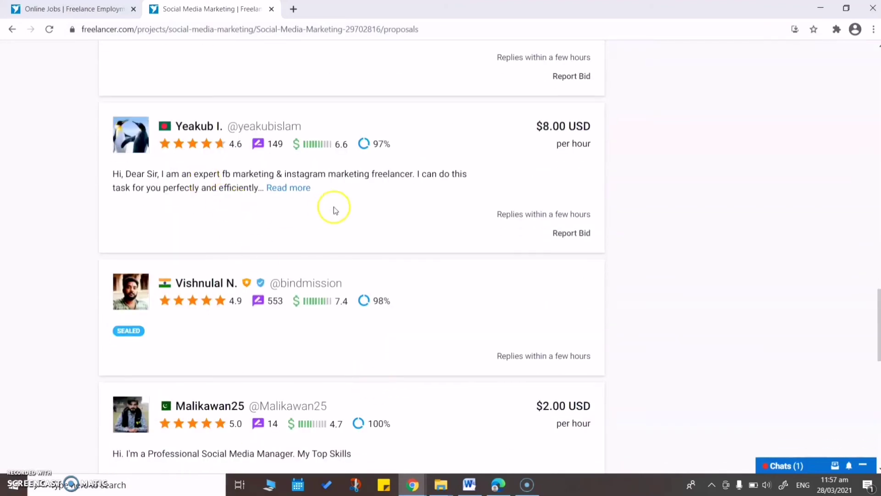
left_click(296, 189)
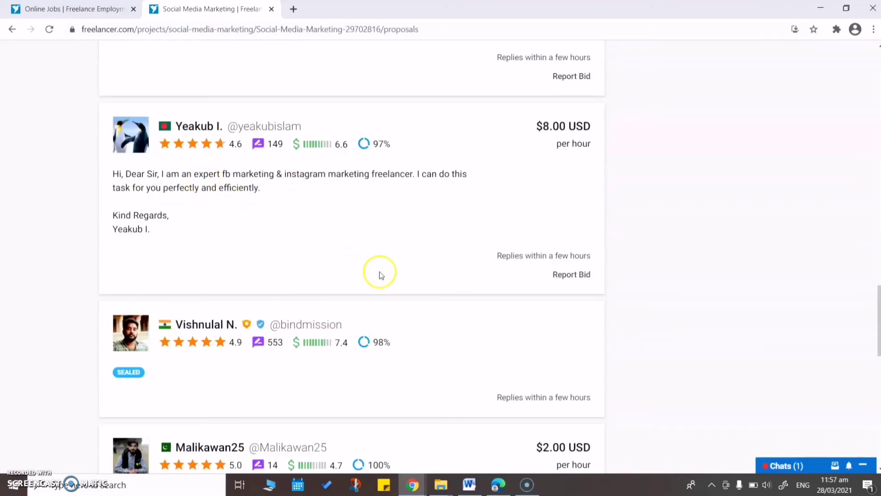
scroll(507, 300, "down", 18)
scroll(505, 300, "up", 20)
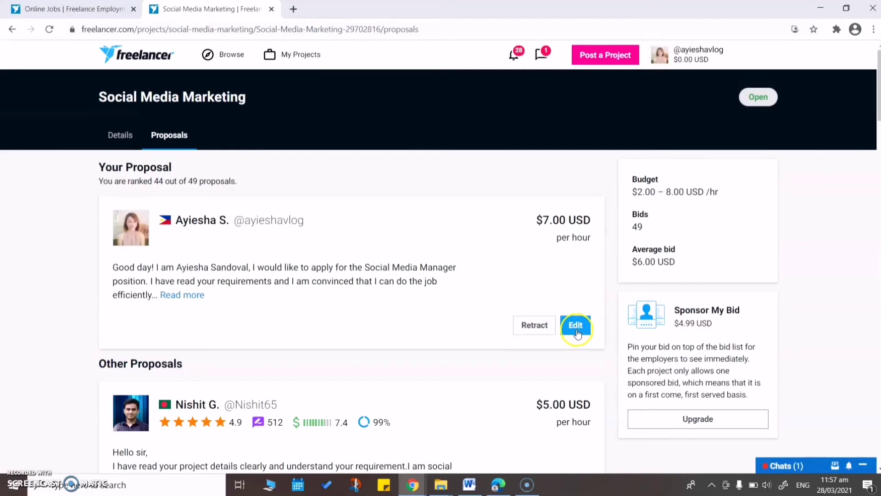
- Open the submitted bid for editing, review its rate, weekly limit, proposal text and optional upgrades, and update the bid
left_click(576, 330)
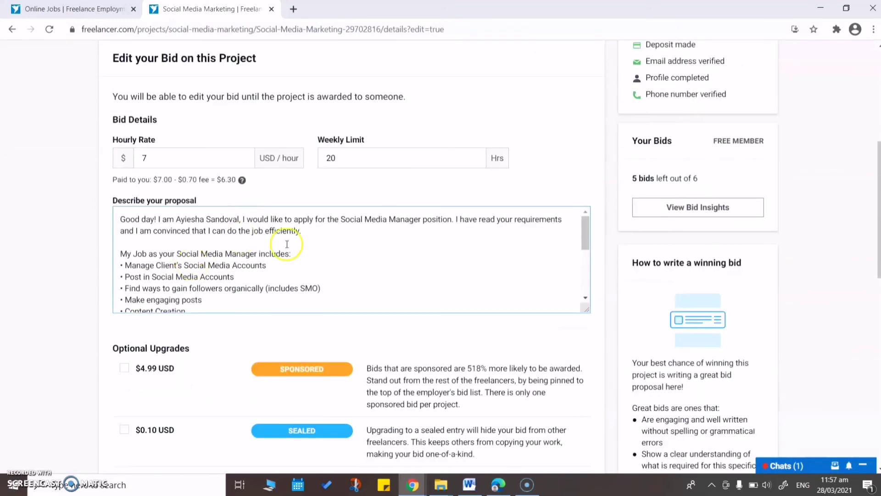
scroll(428, 277, "down", 5)
scroll(550, 354, "down", 3)
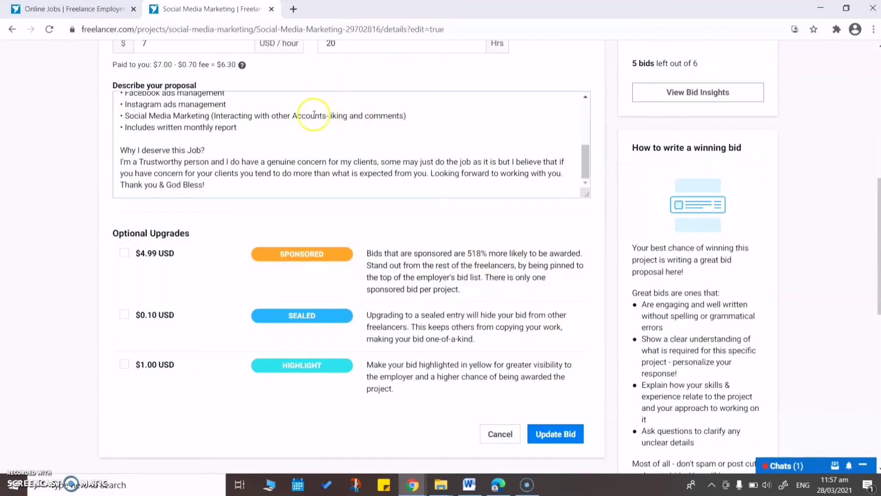
scroll(492, 266, "up", 3)
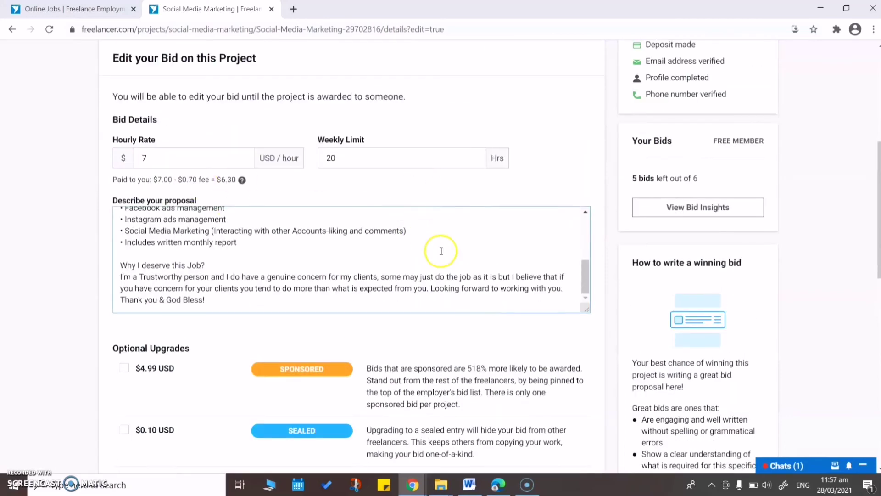
scroll(459, 276, "down", 6)
left_click(541, 268)
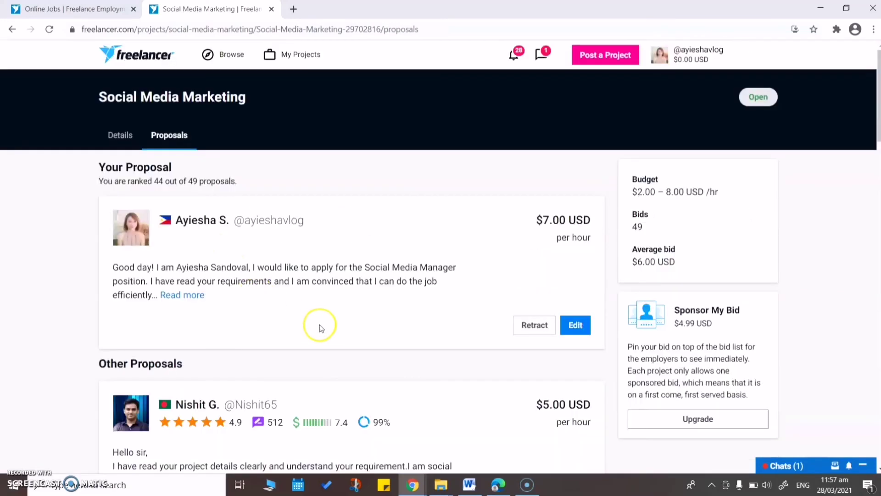
- Skim the first page of competing proposals down to its end and return to the submitted proposal
scroll(312, 328, "down", 20)
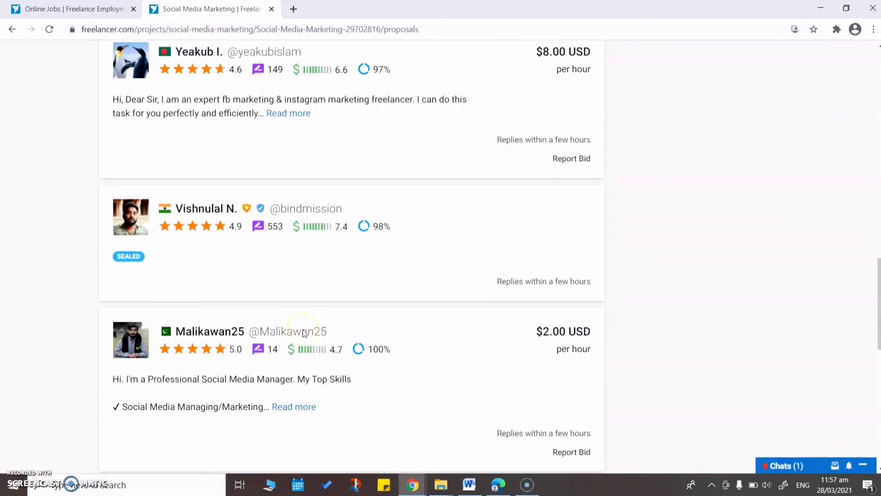
scroll(303, 333, "down", 10)
scroll(303, 330, "up", 5)
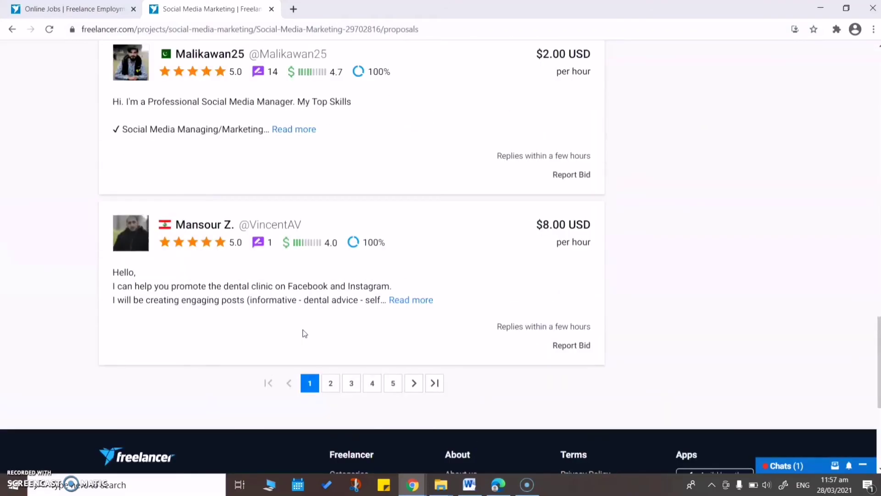
left_click(404, 368)
scroll(443, 385, "up", 20)
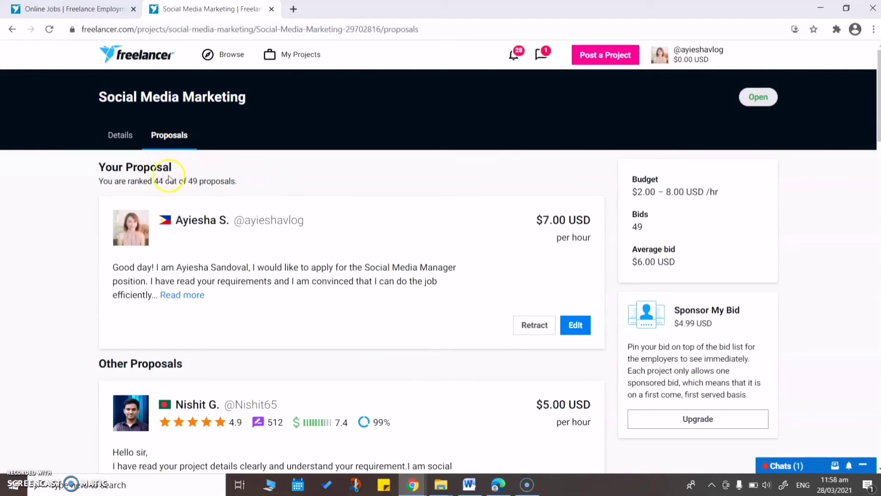
- Check the recent messages, read the Freelancer recruiter's chat message about a project, and close the chat and message list
left_click(298, 64)
left_click(542, 56)
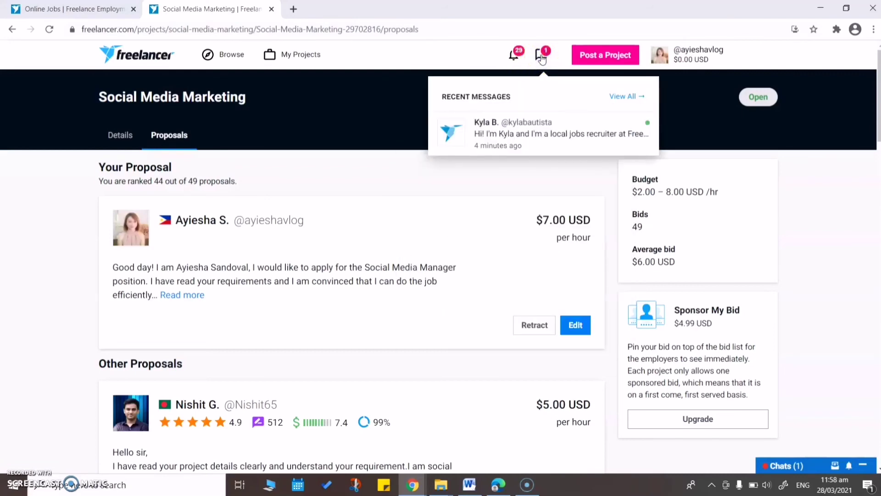
left_click(542, 54)
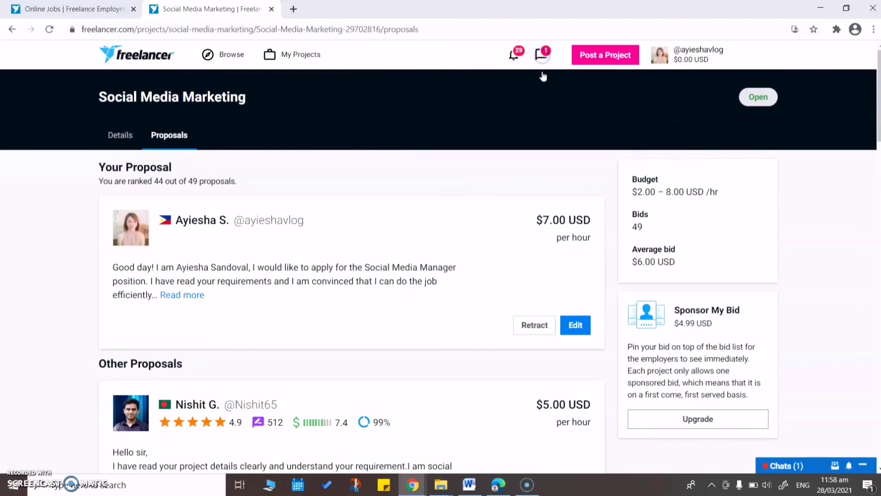
left_click(543, 55)
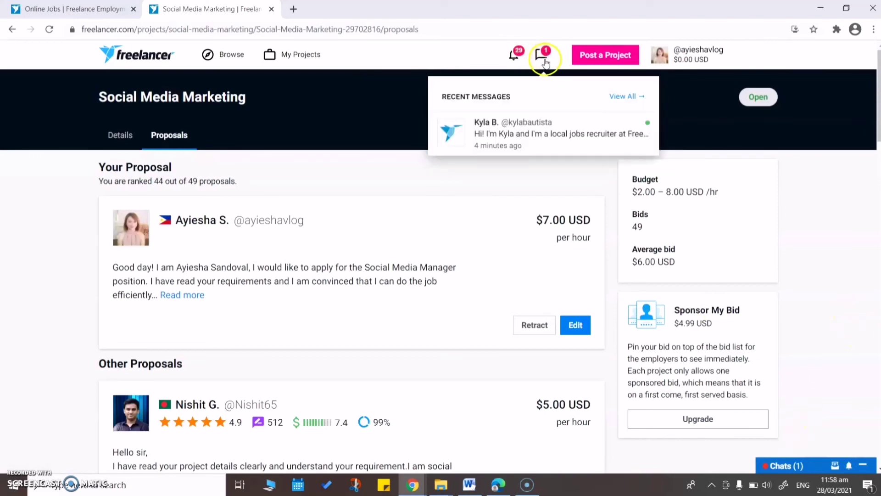
left_click(535, 127)
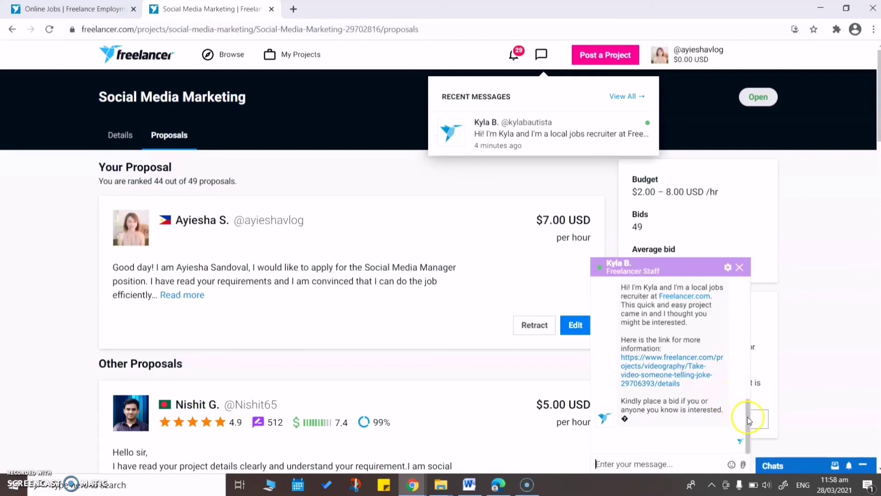
scroll(751, 390, "up", 1)
left_click(739, 267)
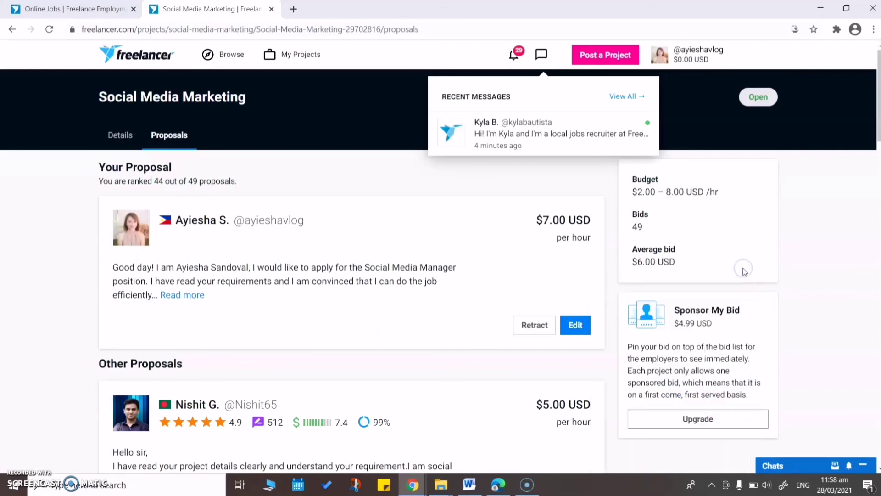
left_click(550, 176)
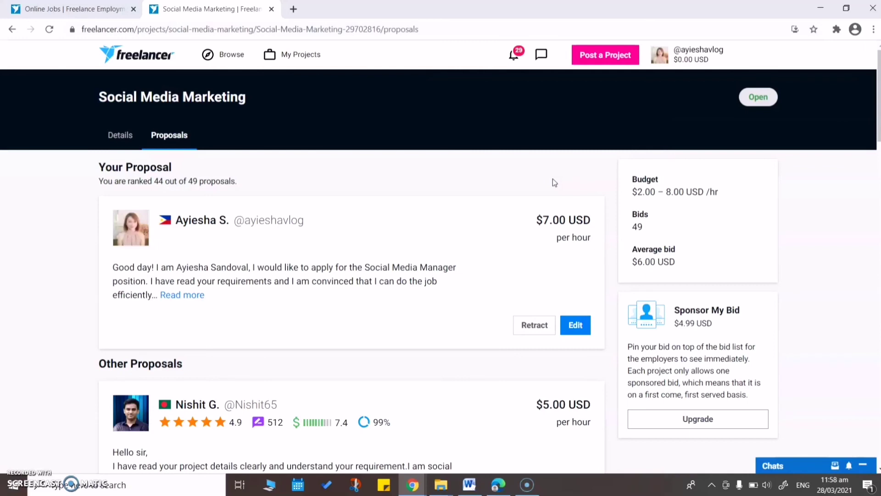
- Log out of the Freelancer account
left_click(715, 67)
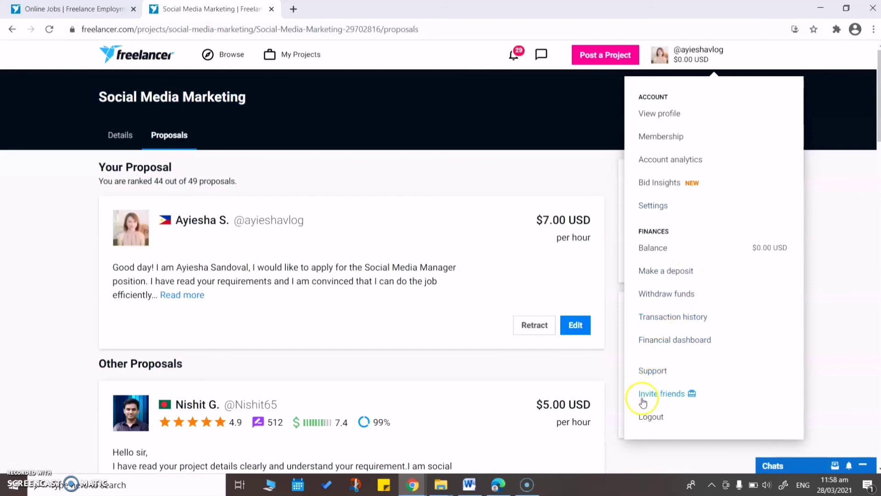
left_click(647, 417)
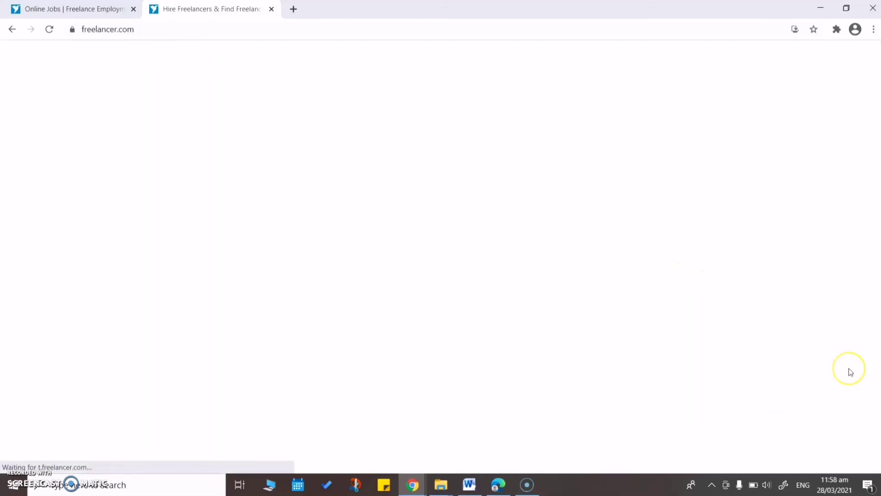